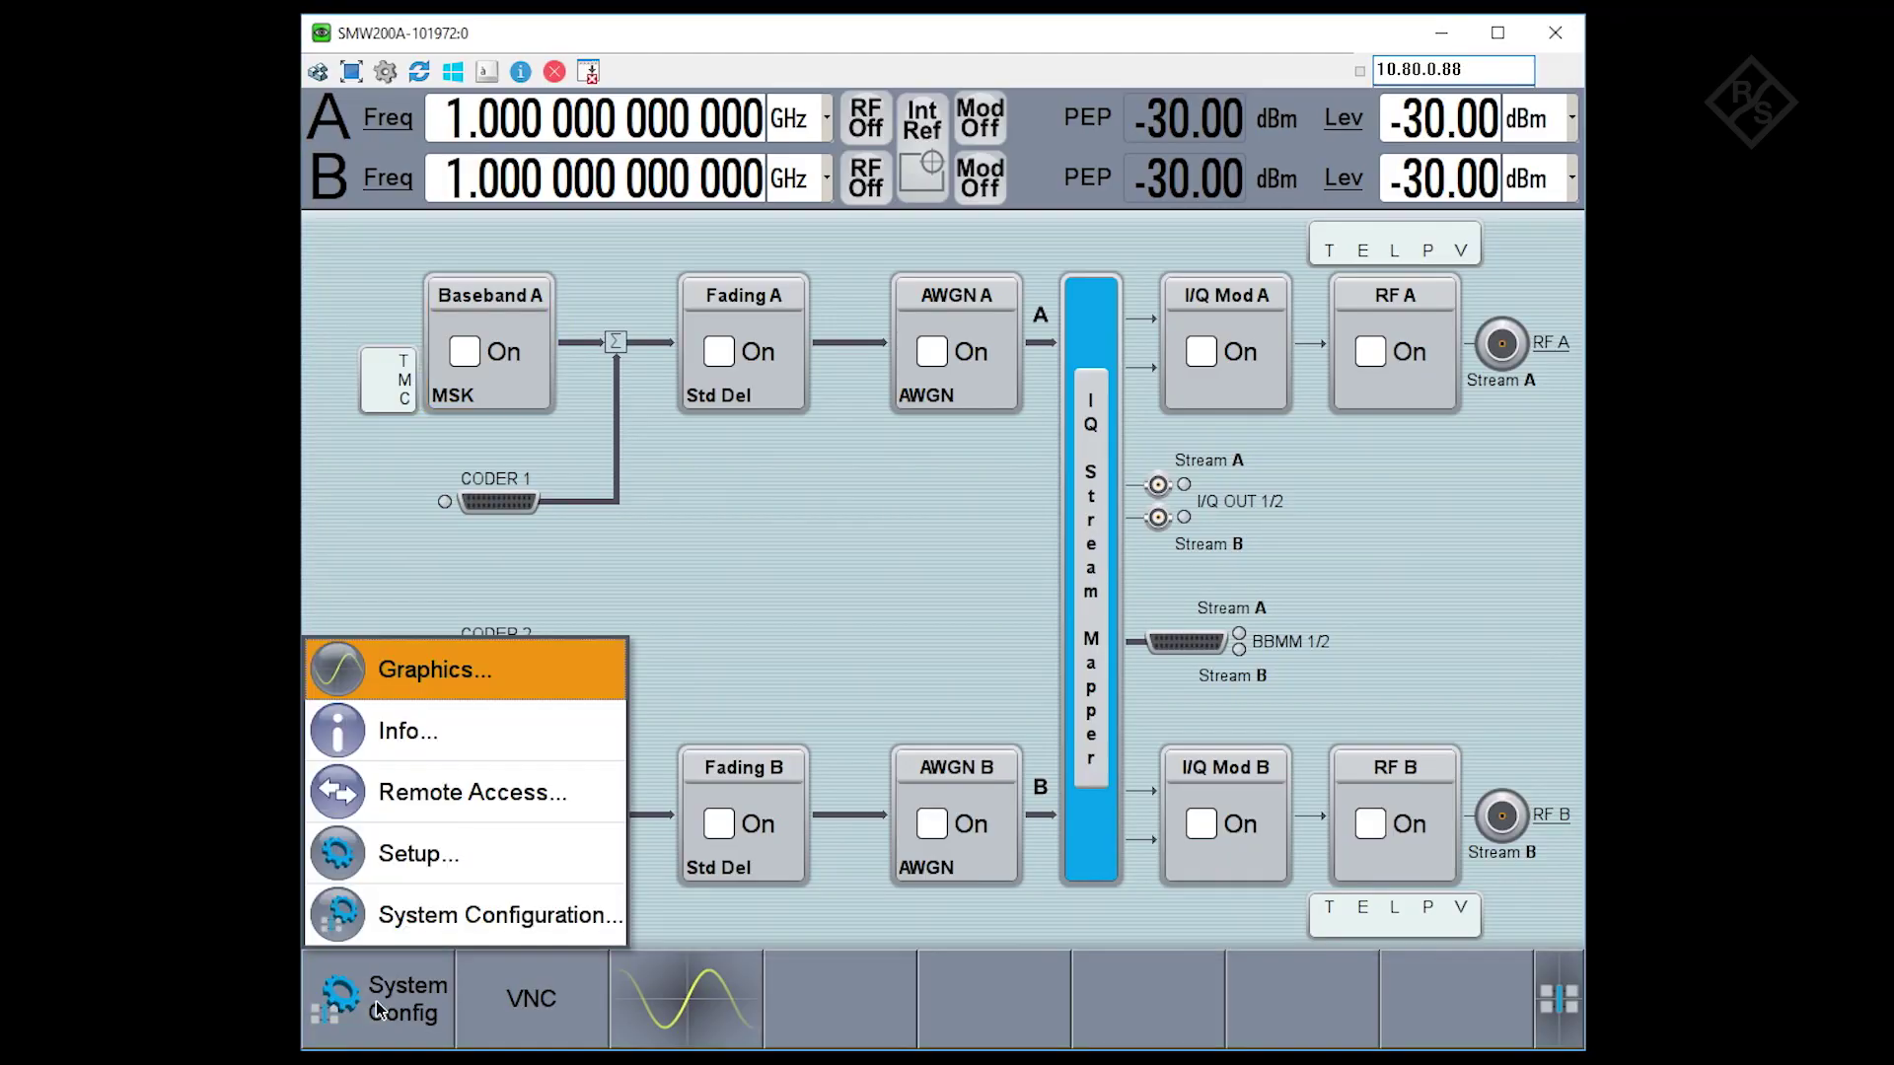
- Switch the instrument's System Configuration mode to GNSS Advanced
click(498, 915)
click(897, 463)
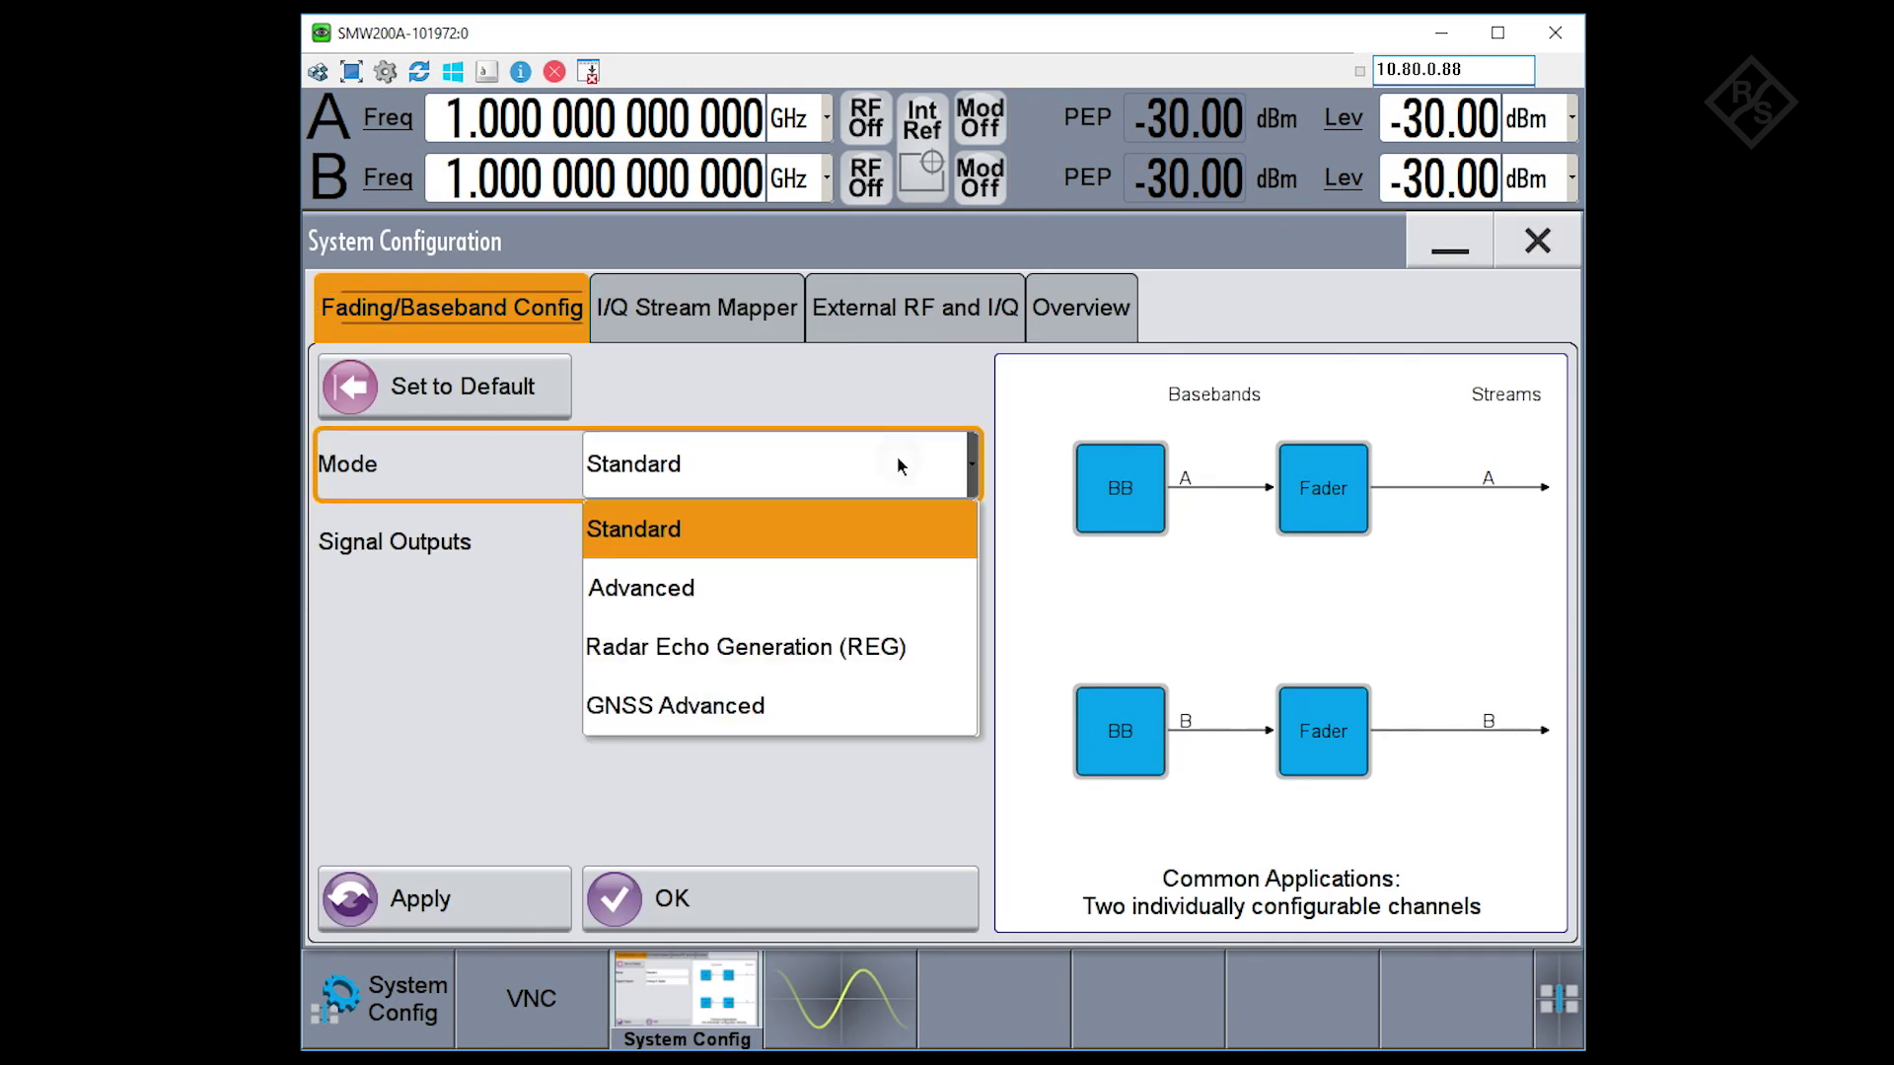
click(801, 704)
click(821, 899)
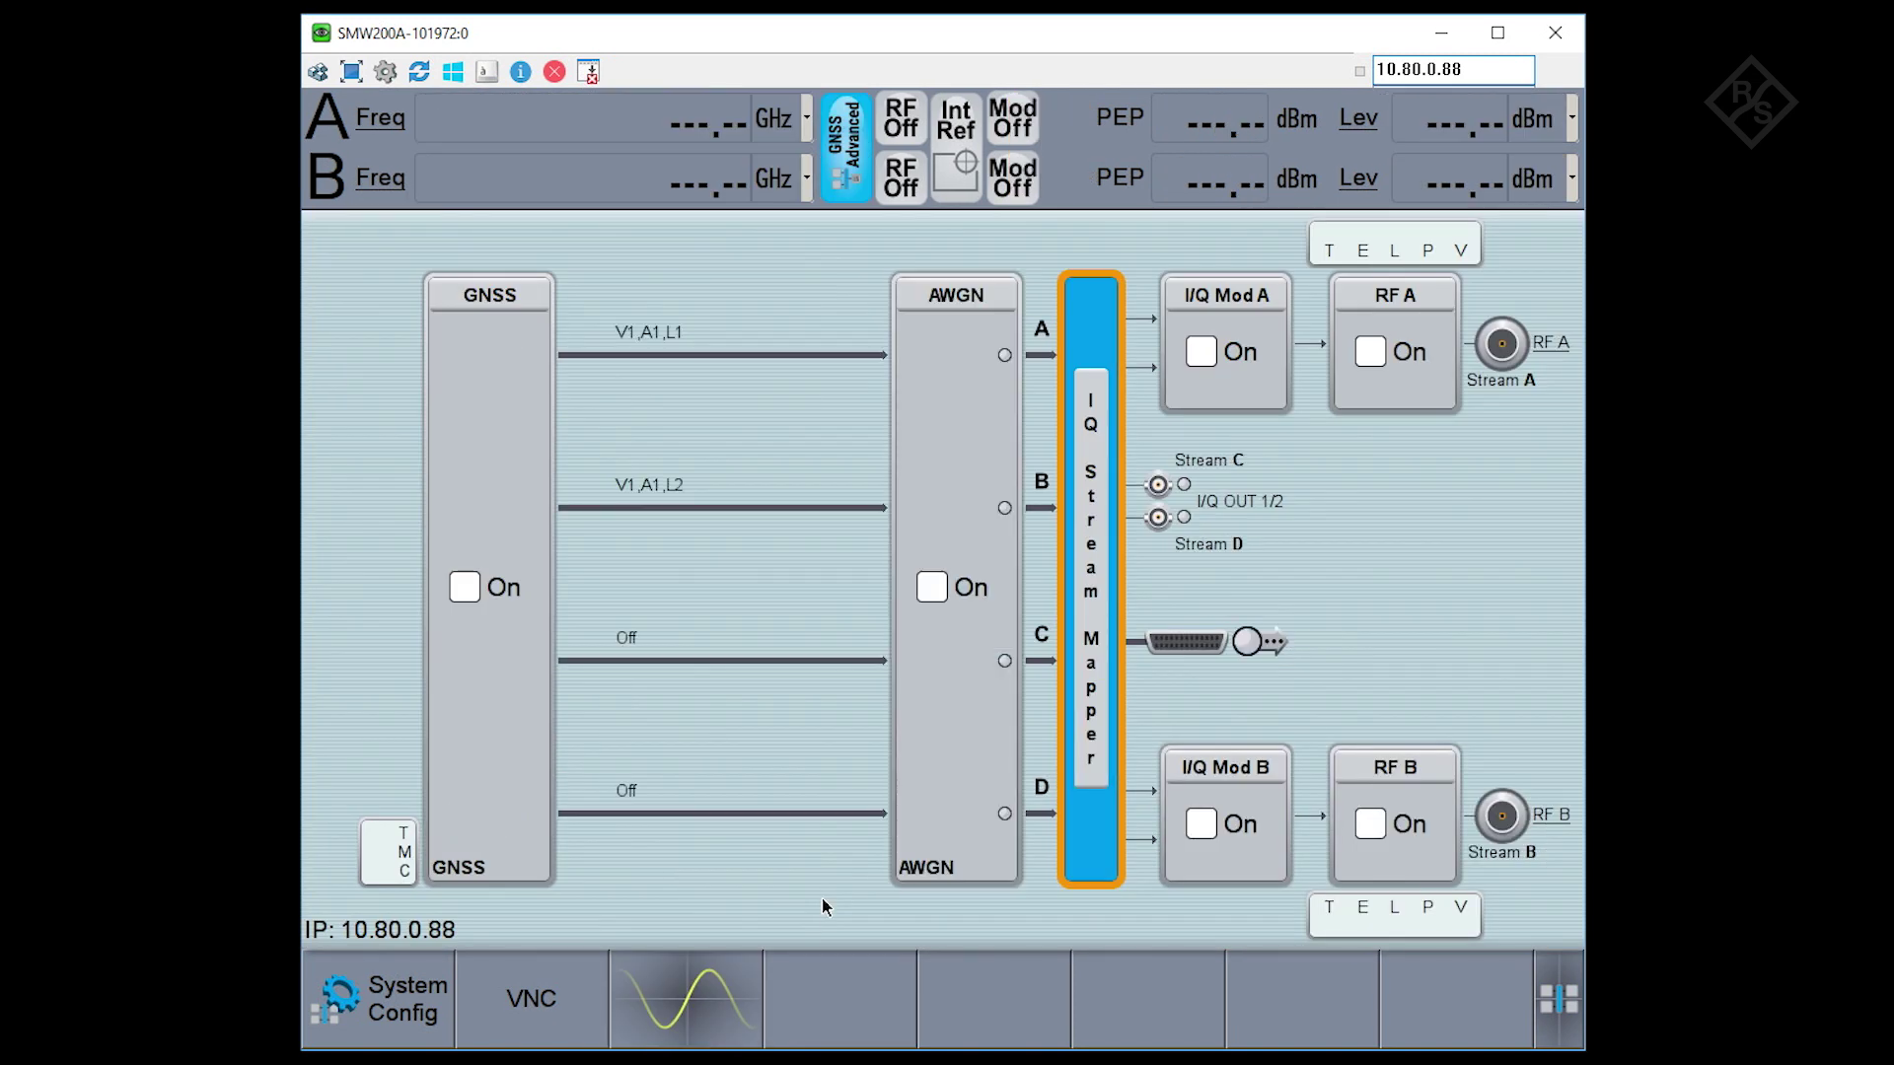
- Enable GLONASS alongside GPS in the GNSS simulation configuration
click(499, 305)
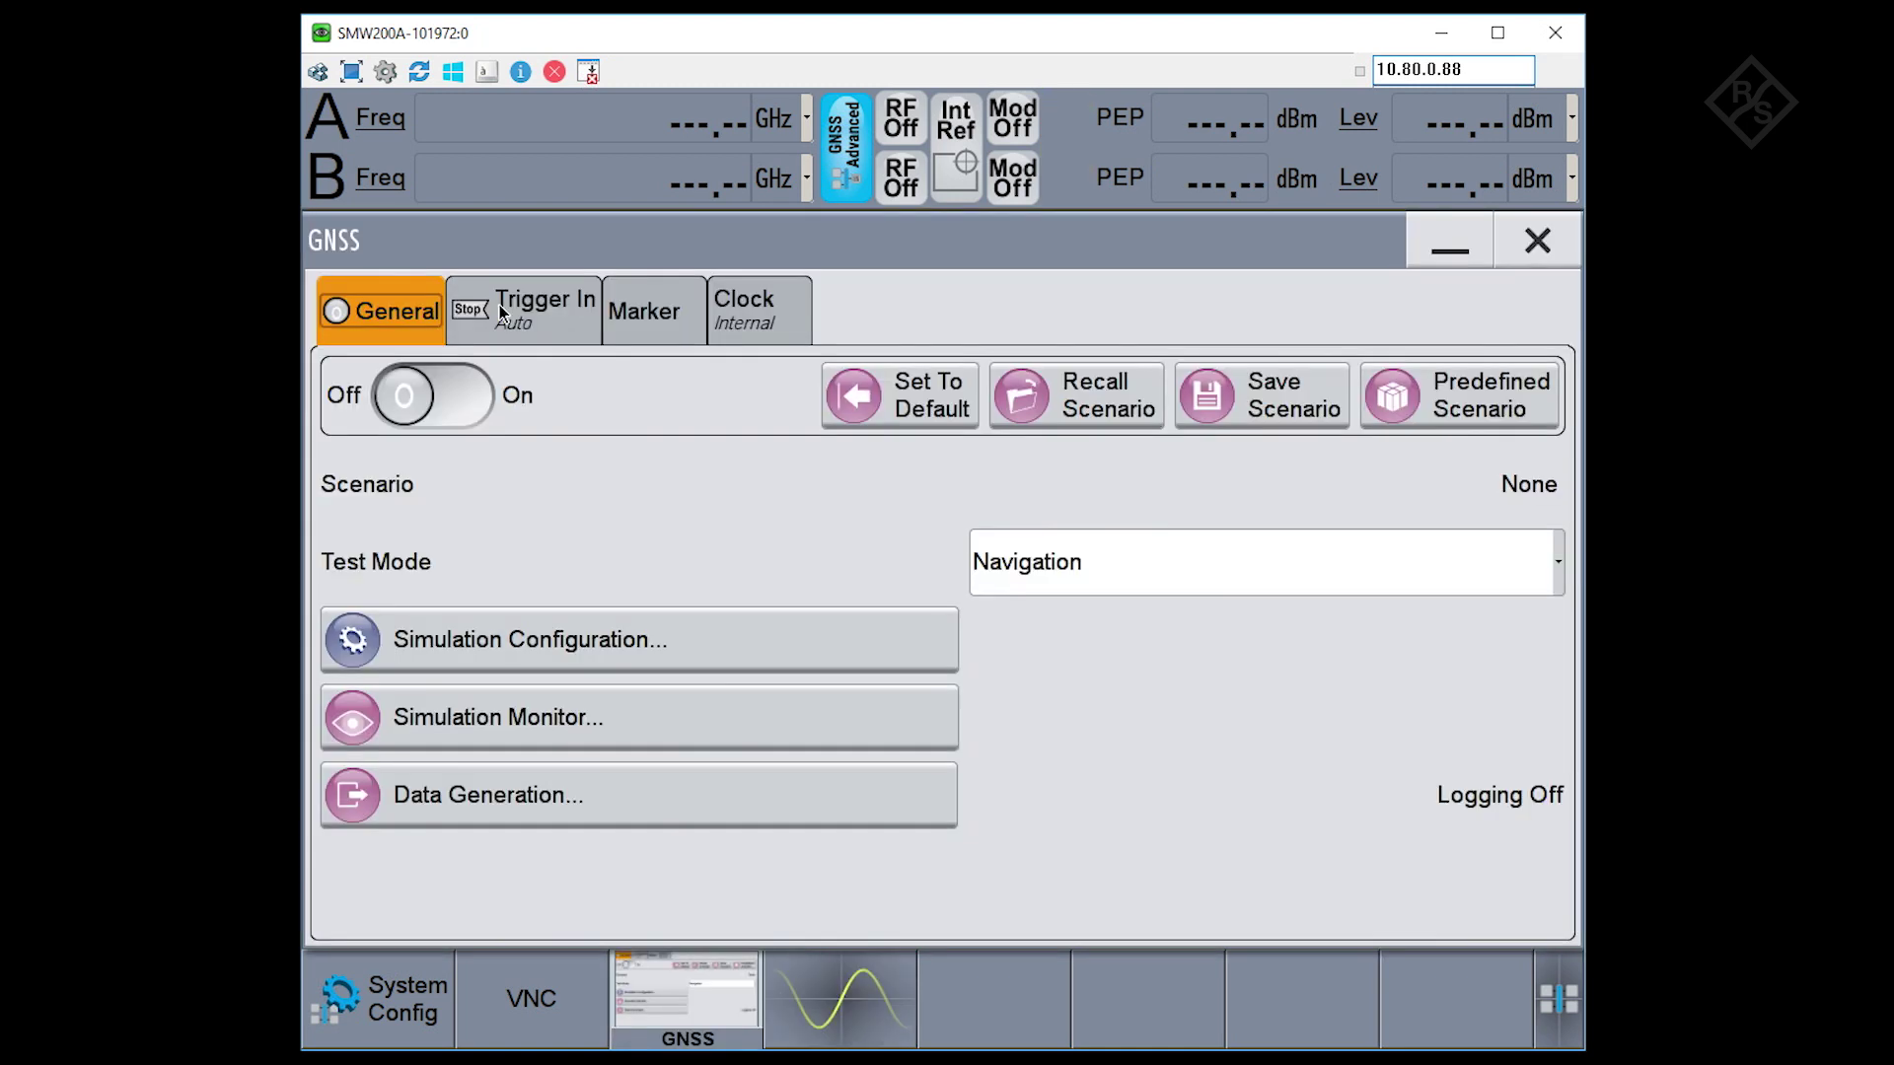
click(643, 639)
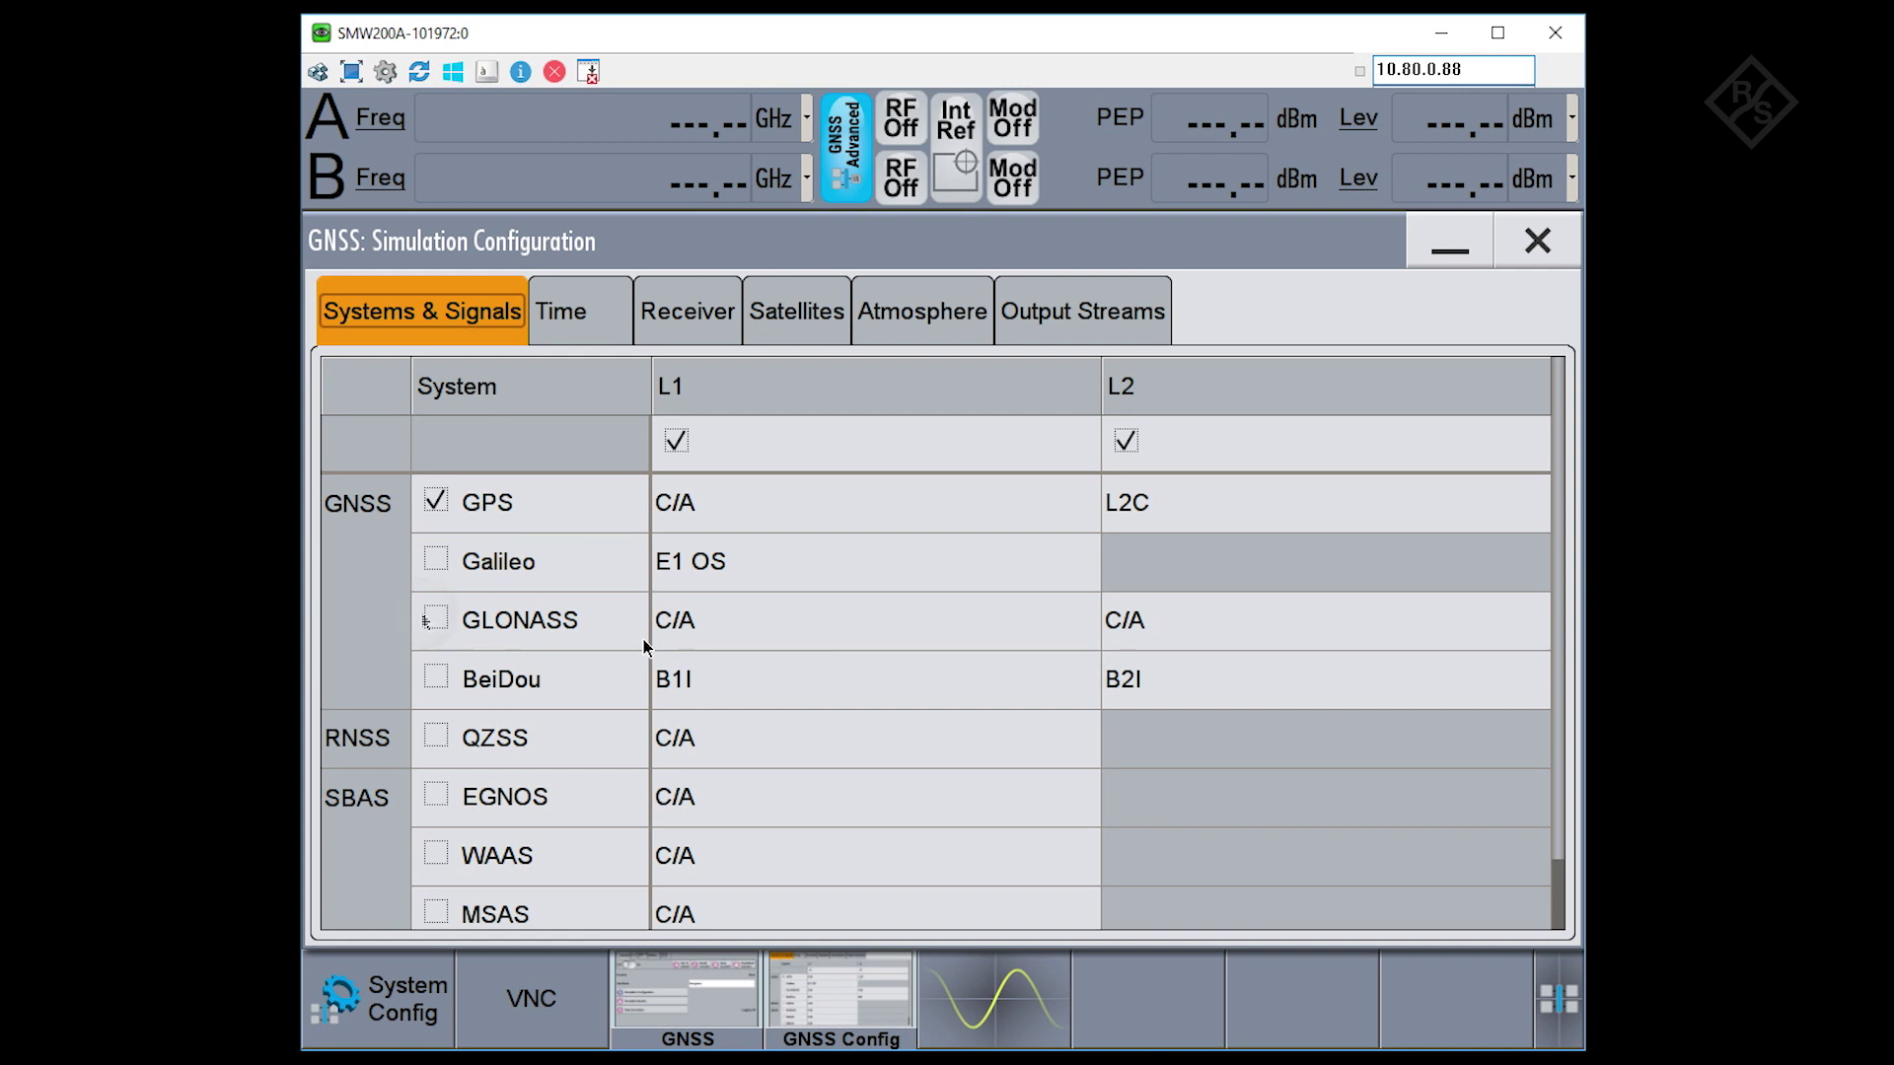
click(434, 618)
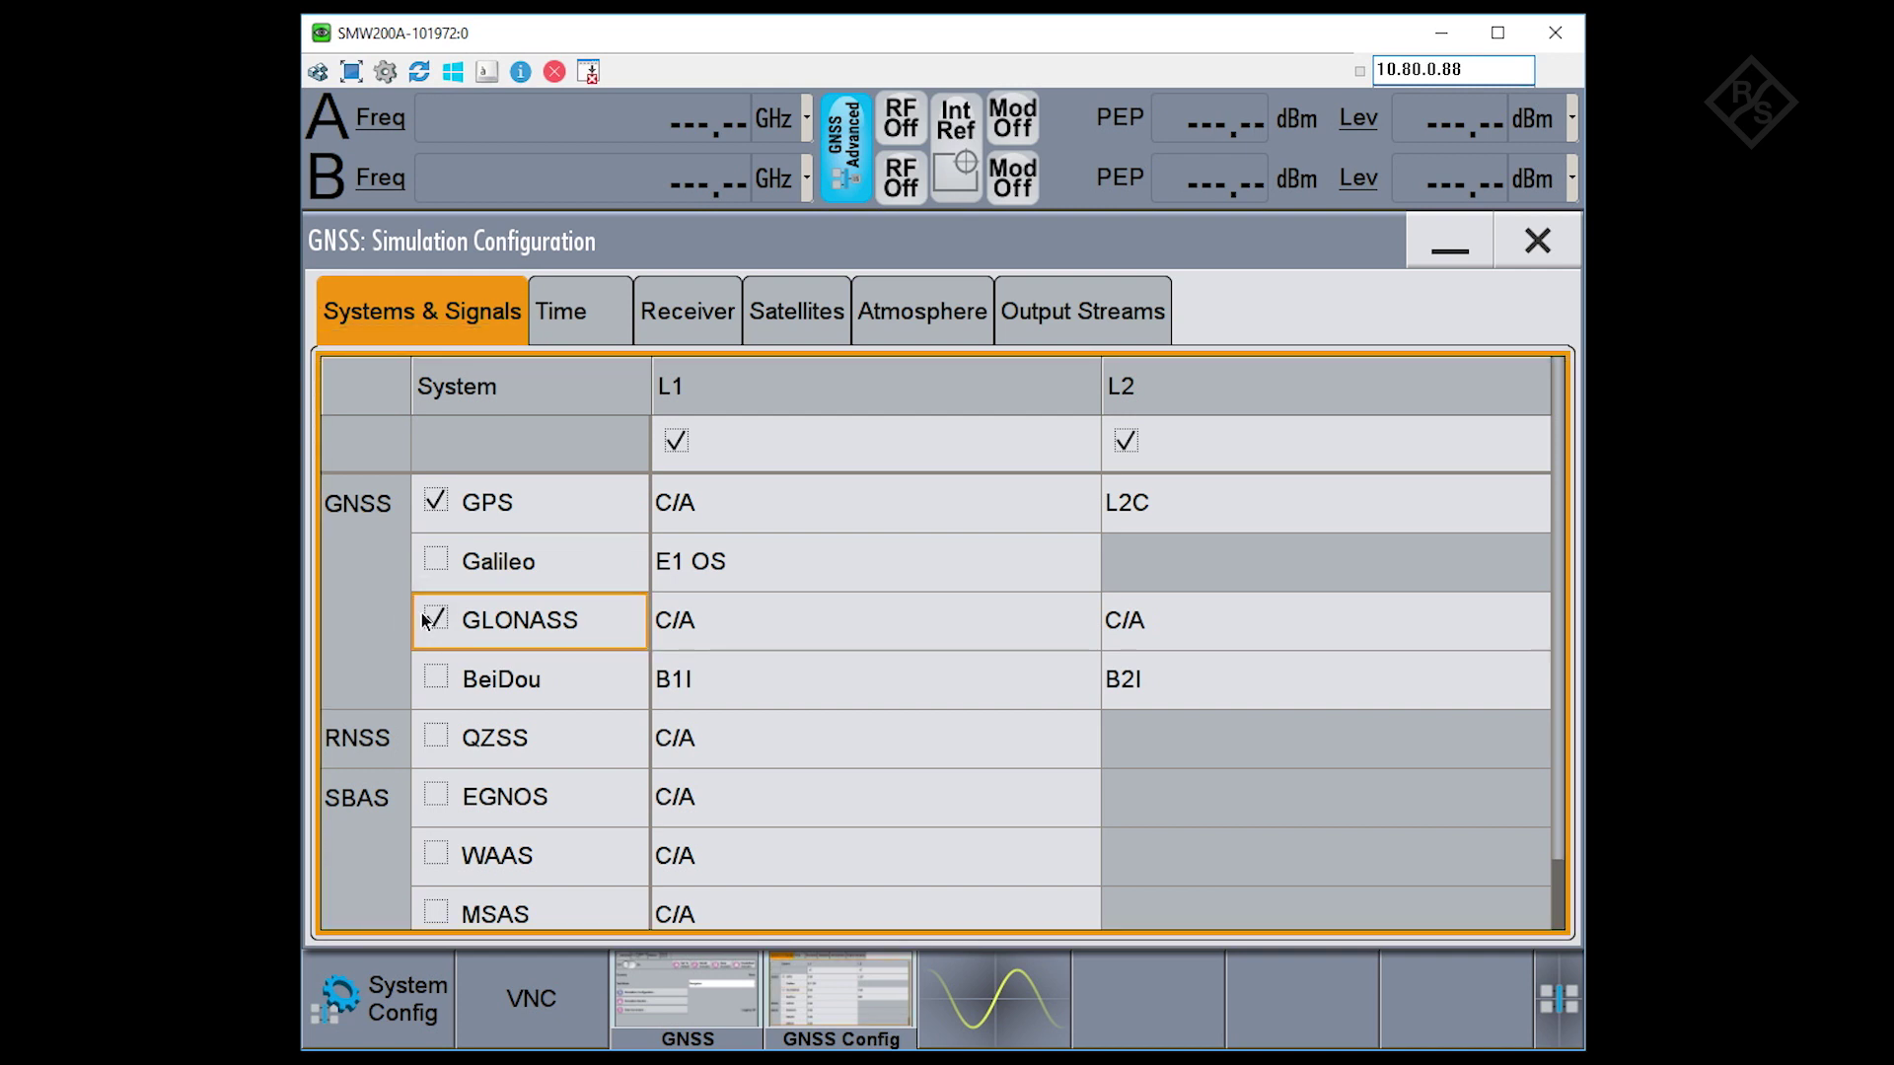
- Set the receiver position to Moving on the Receiver tab
click(691, 316)
click(928, 485)
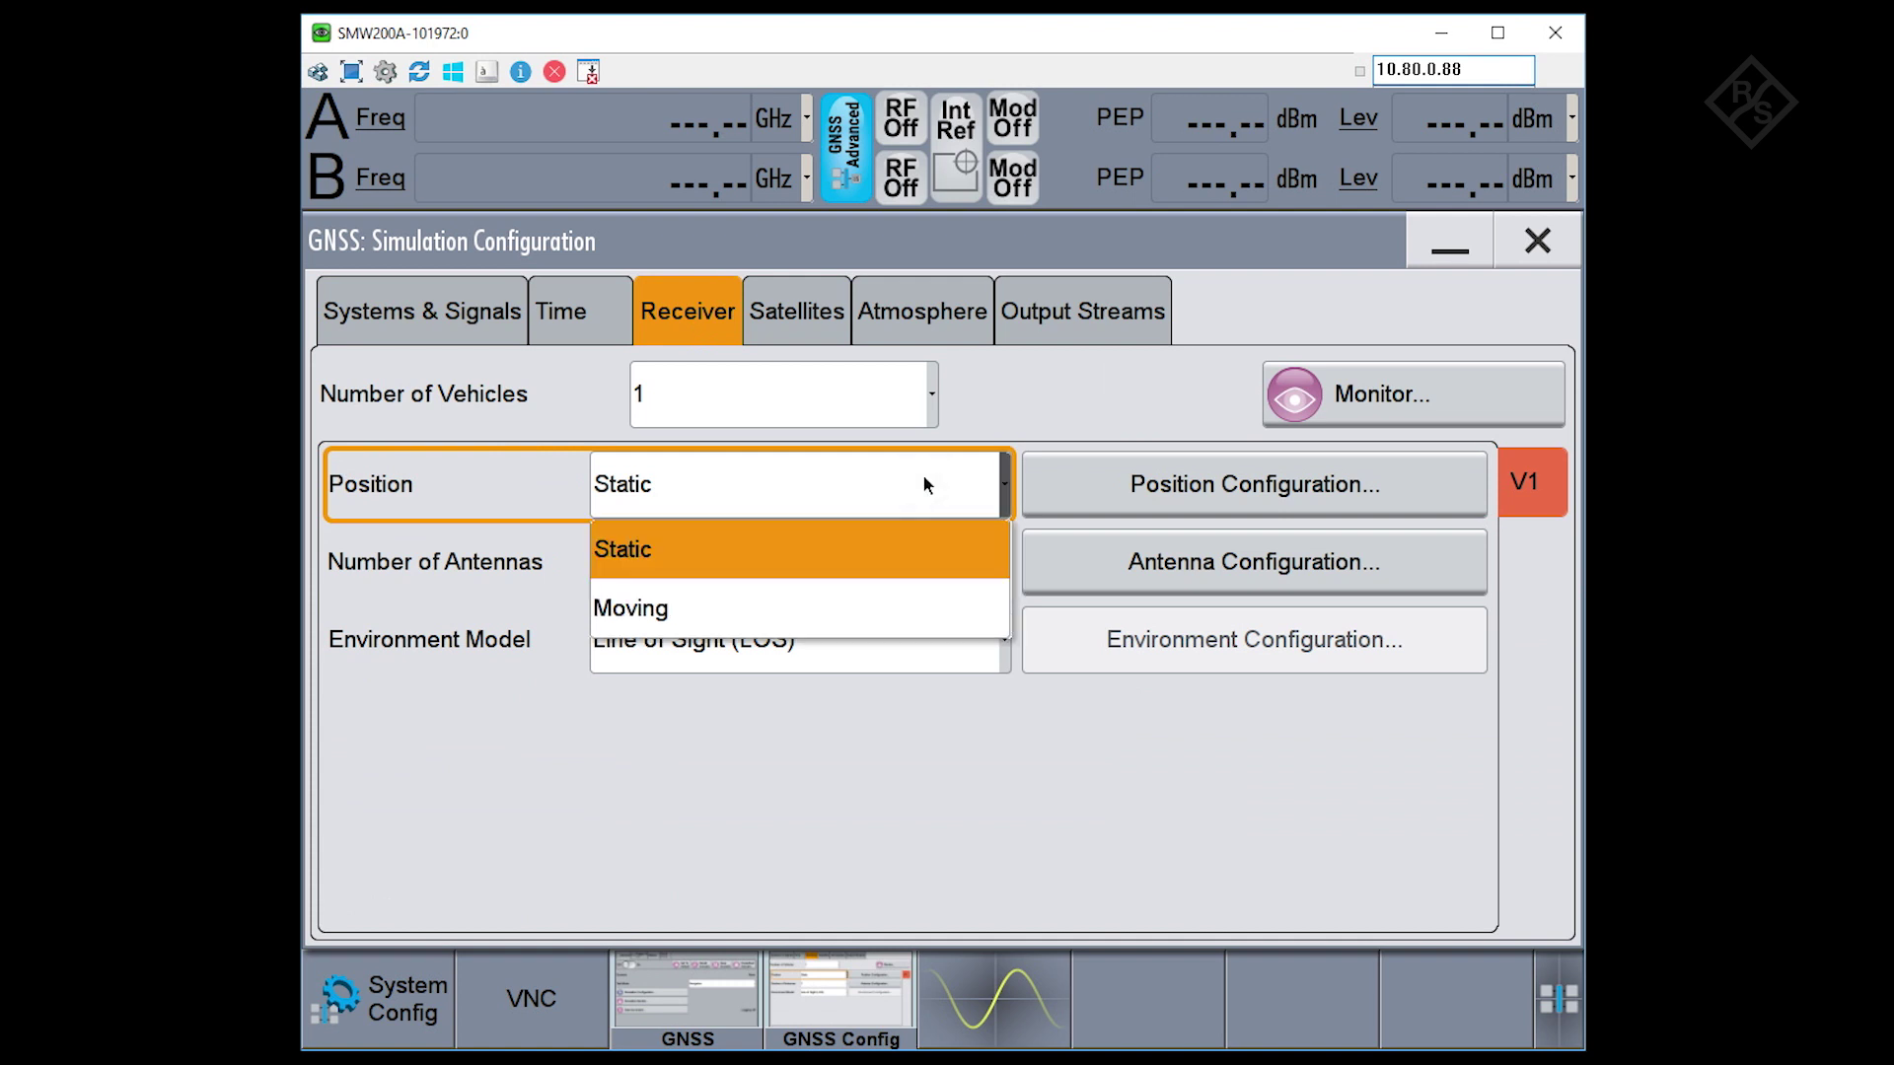
click(848, 608)
- Load the predefined waypoint file Nuerburgring_Race_VelComp as the receiver trajectory
click(1182, 488)
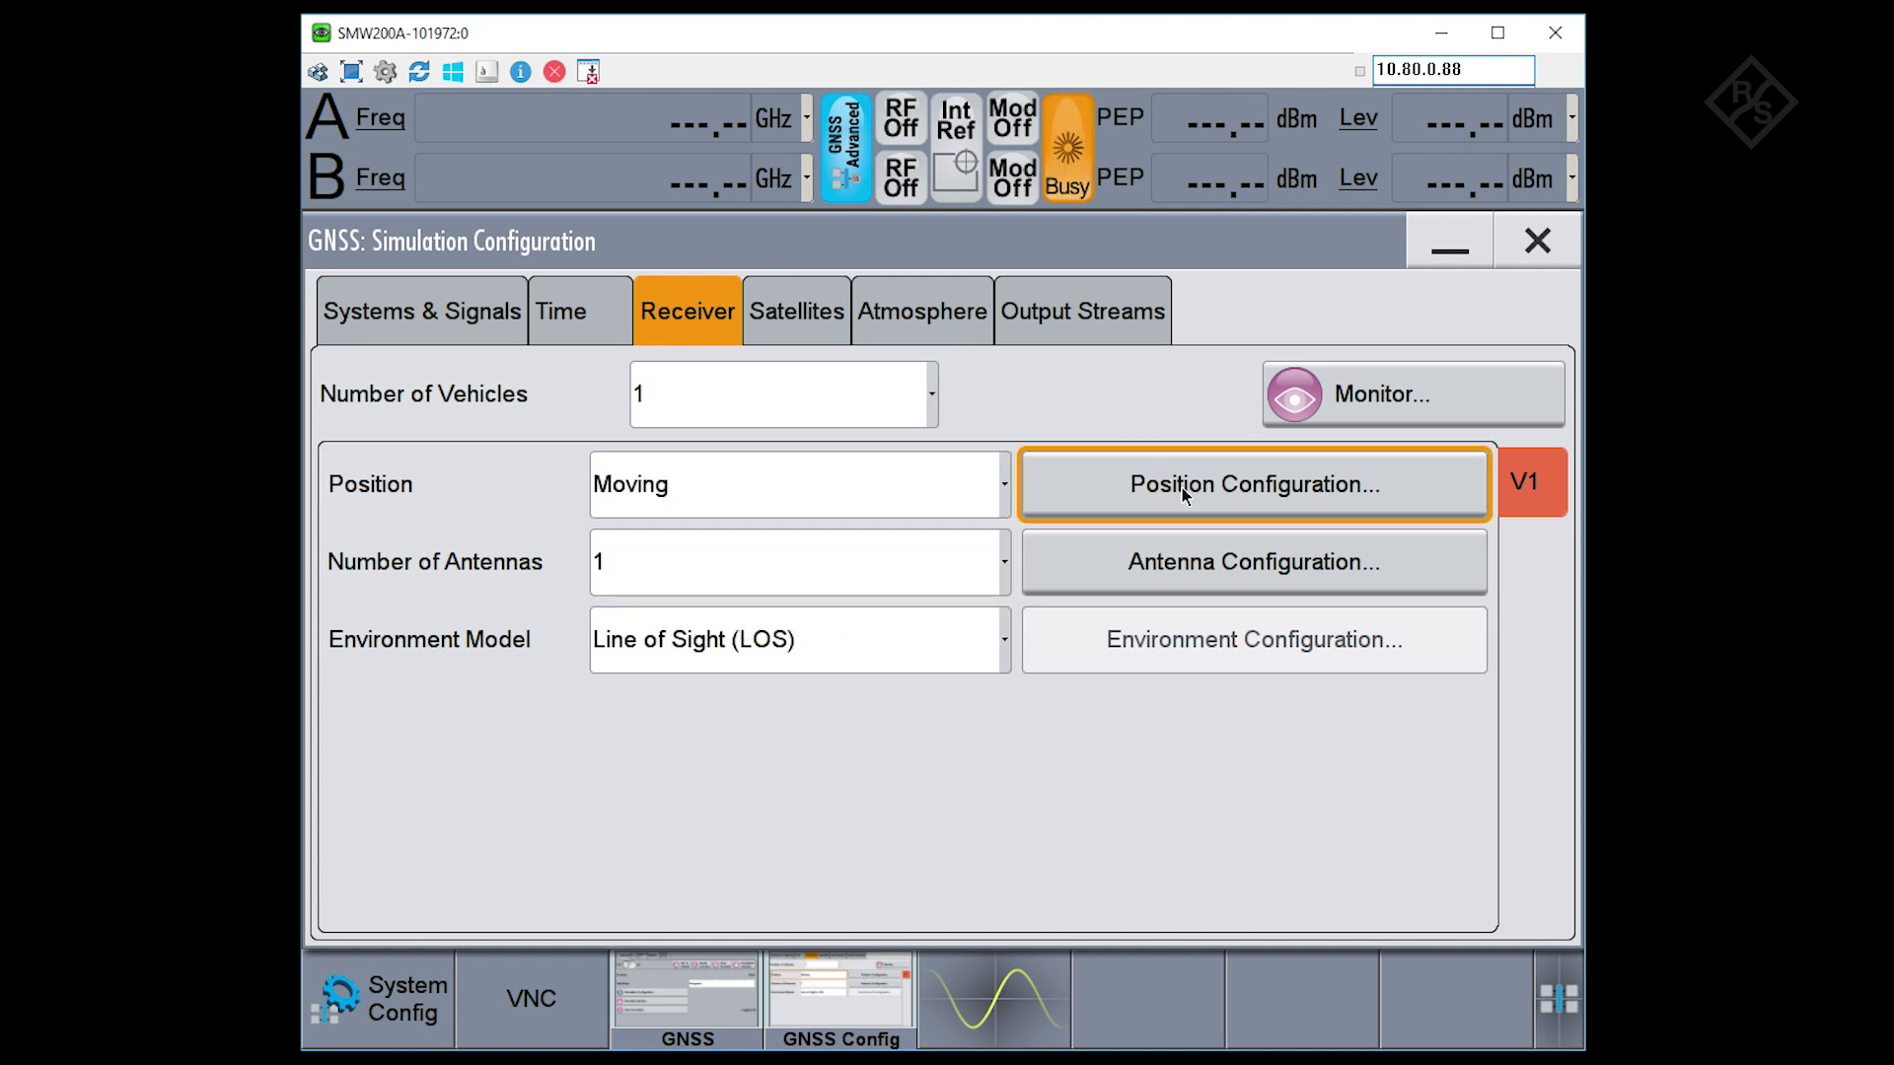
click(469, 316)
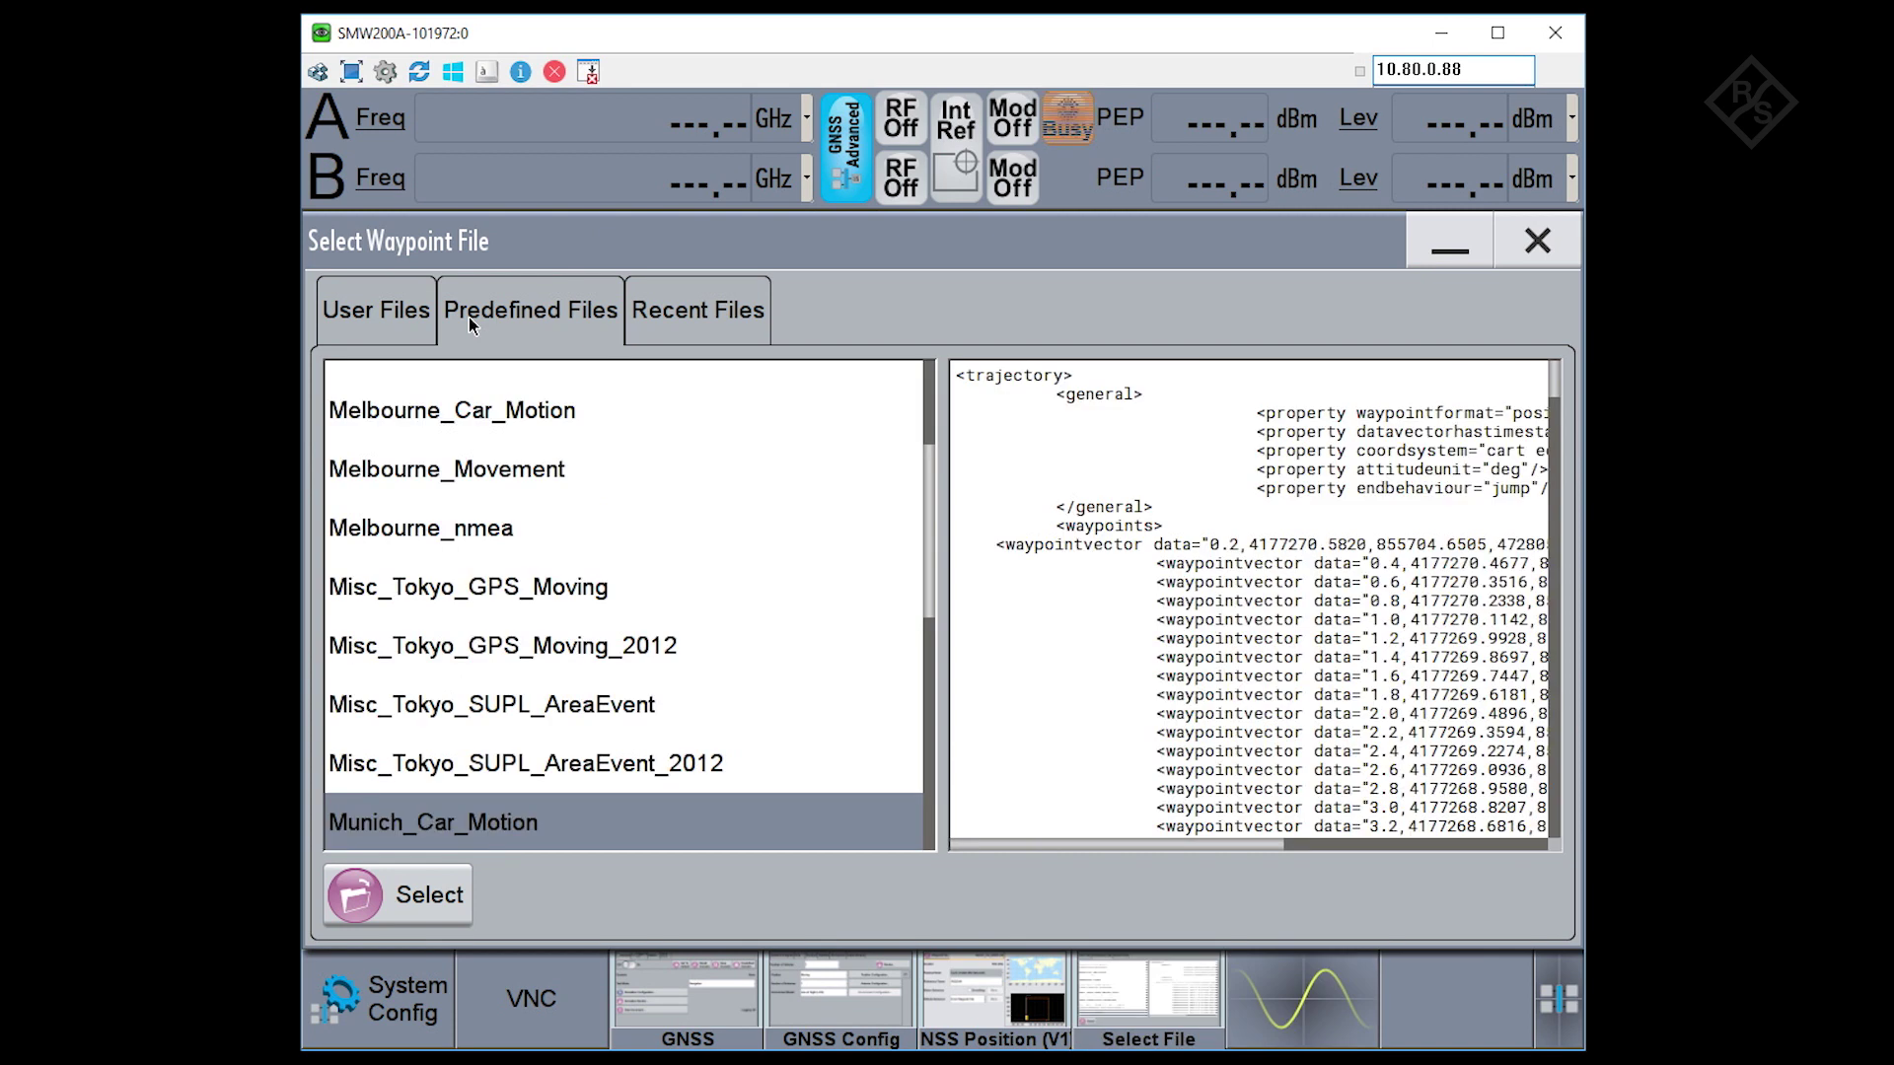
click(681, 825)
key(Down)
key(Down)
key(Down)
key(Down)
key(Down)
key(Down)
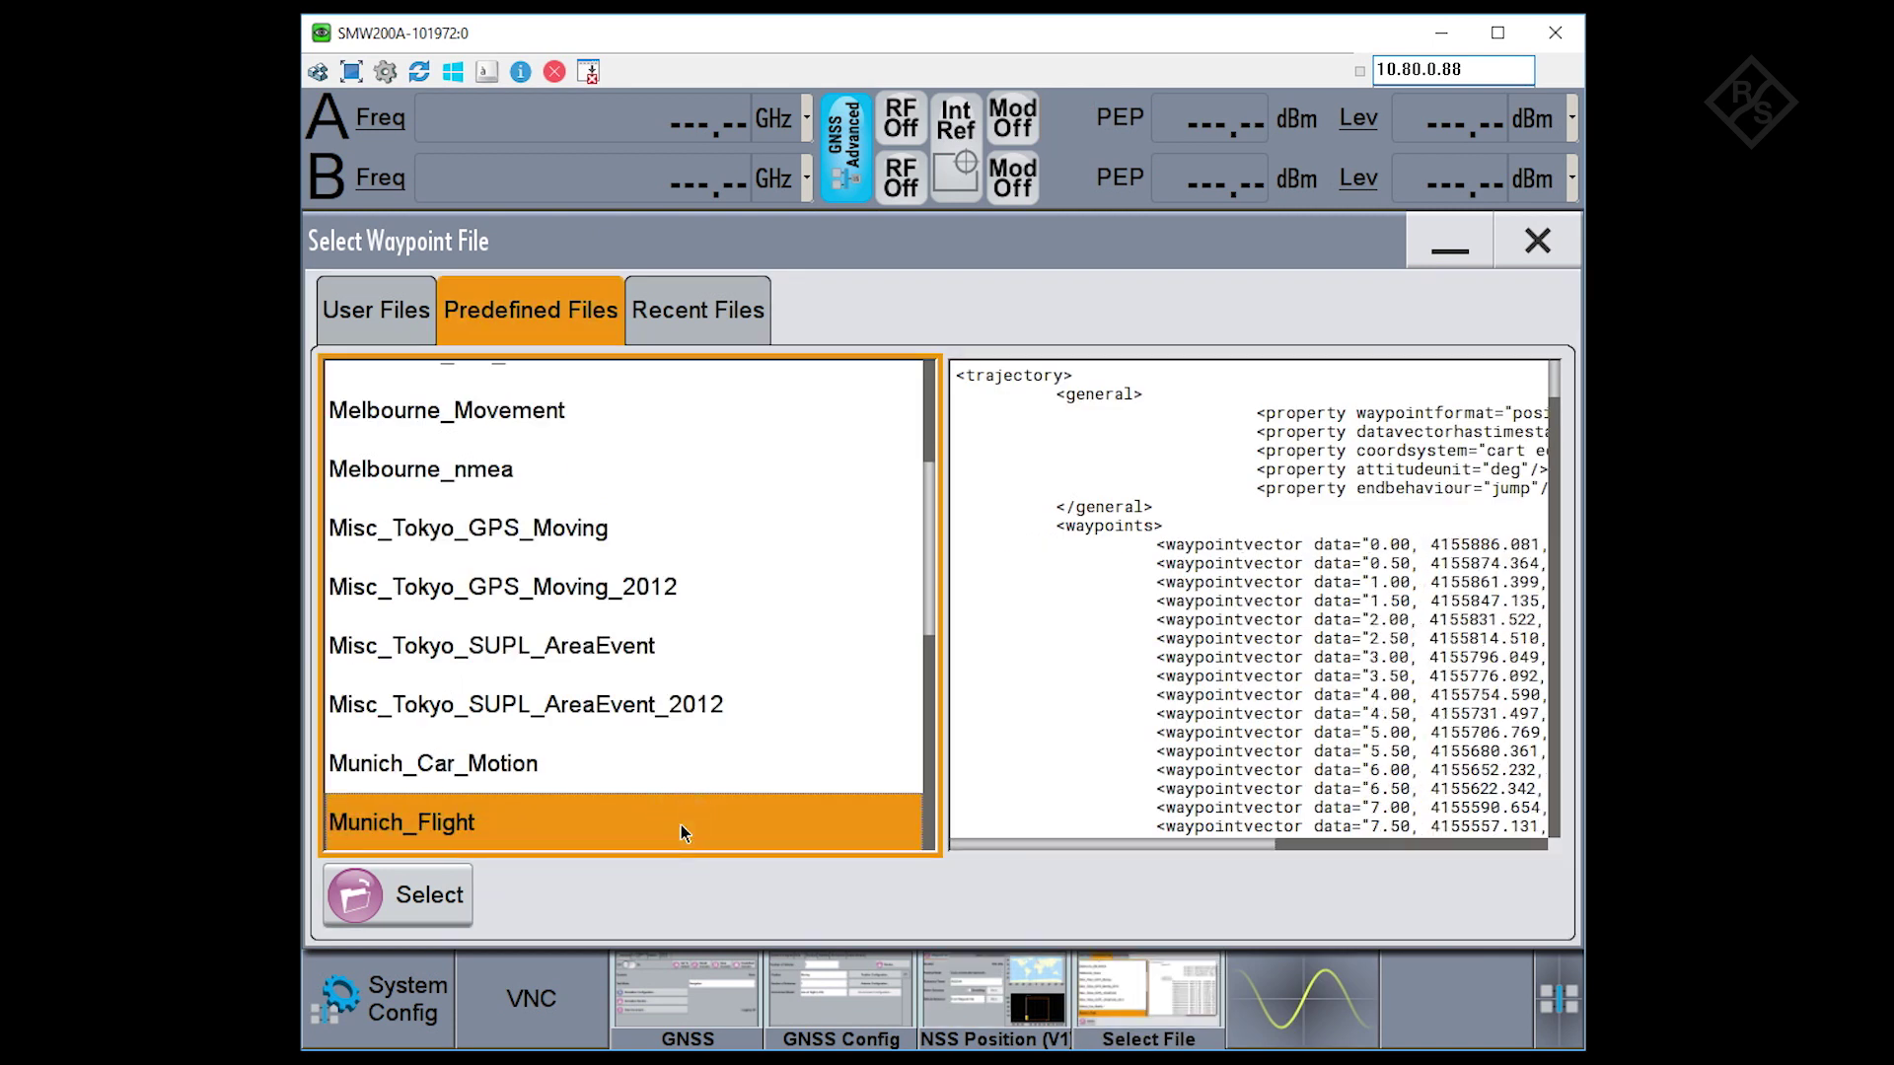
key(Up)
key(Up)
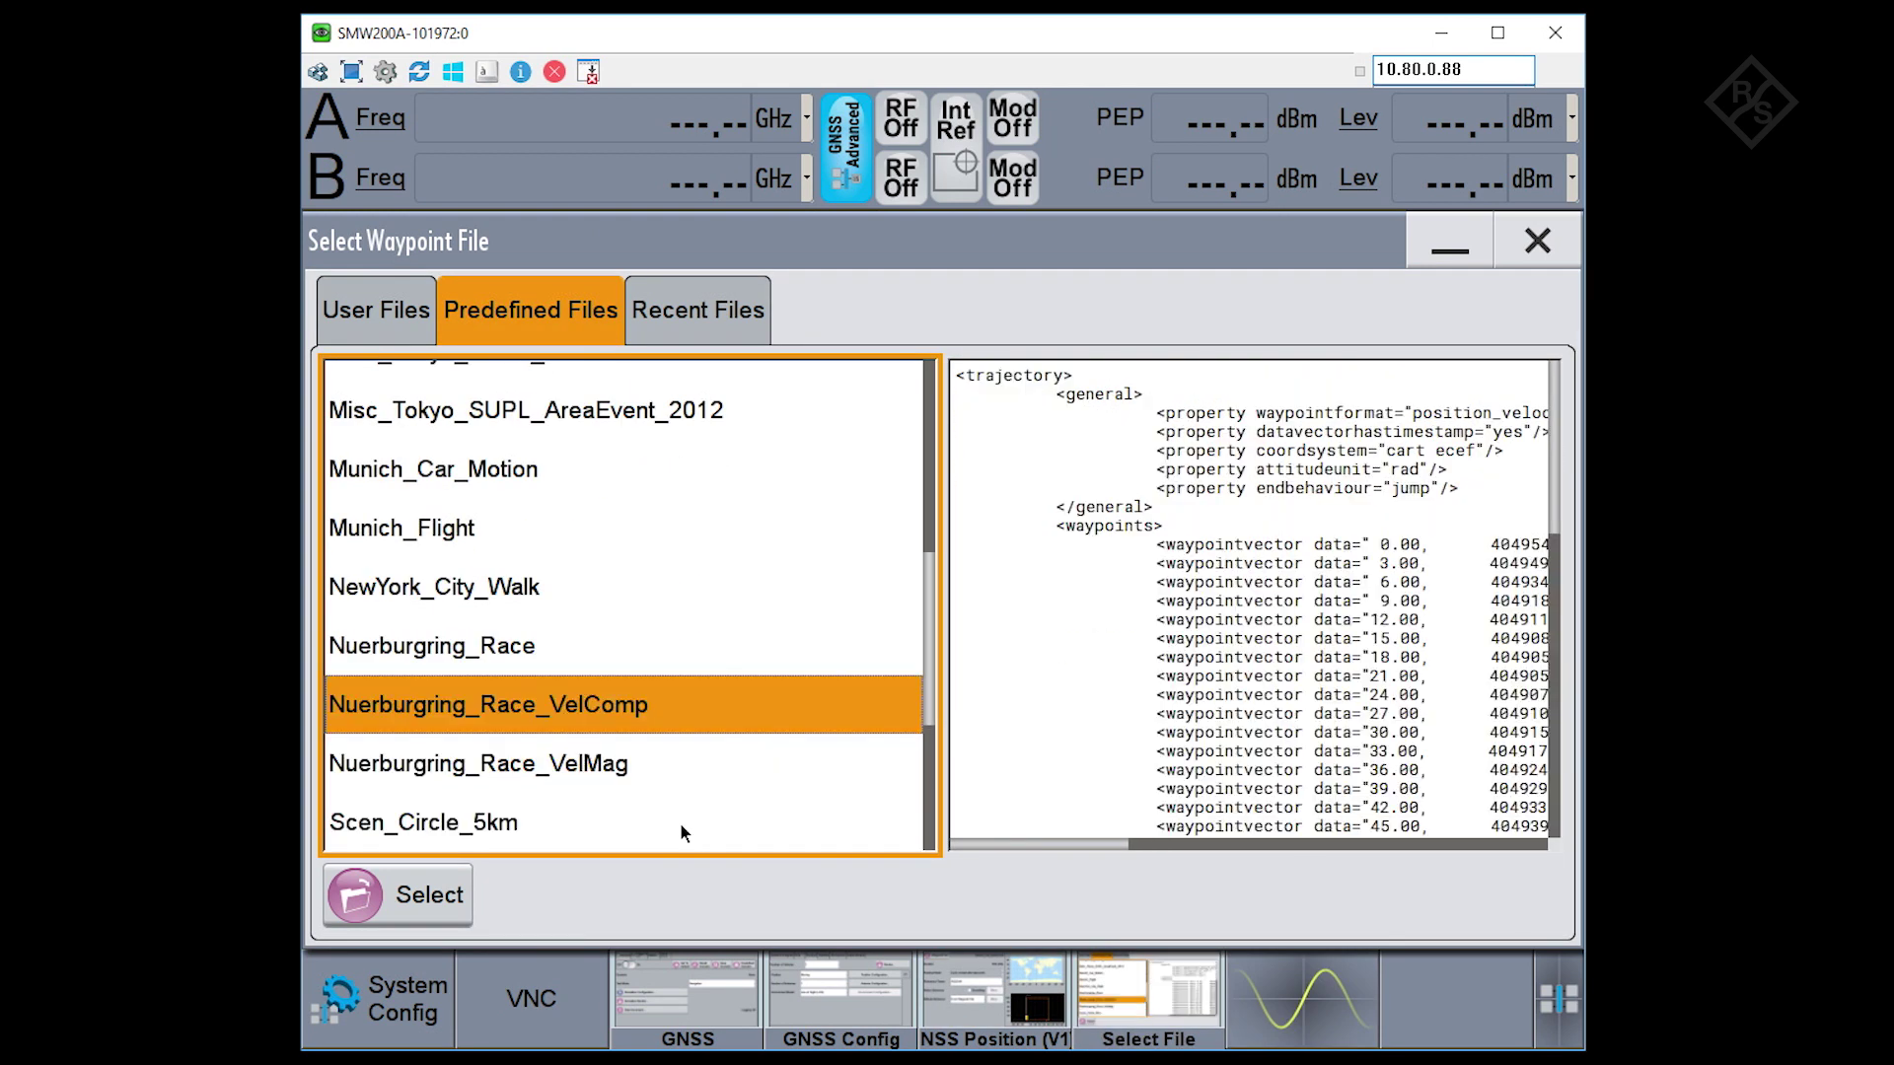
click(428, 896)
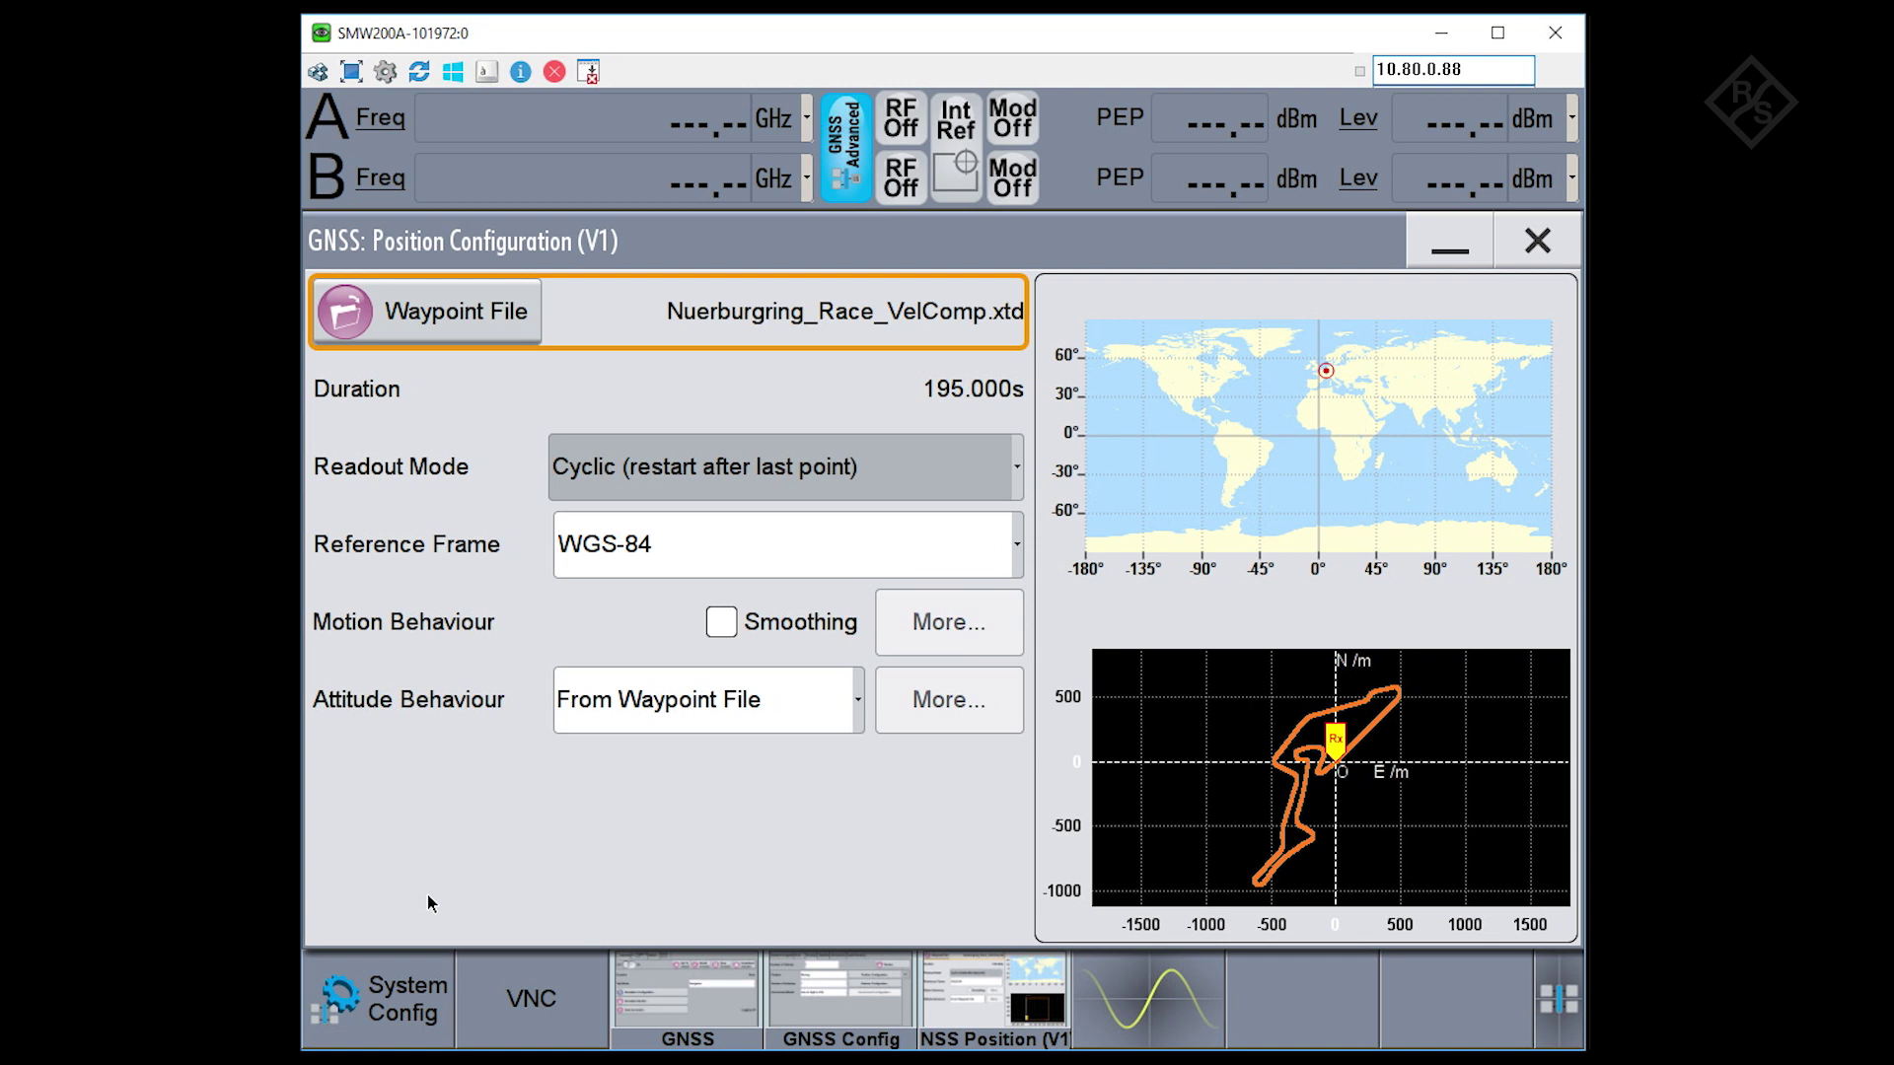
- Switch the GNSS simulation on and enable RF outputs A and B
click(1536, 245)
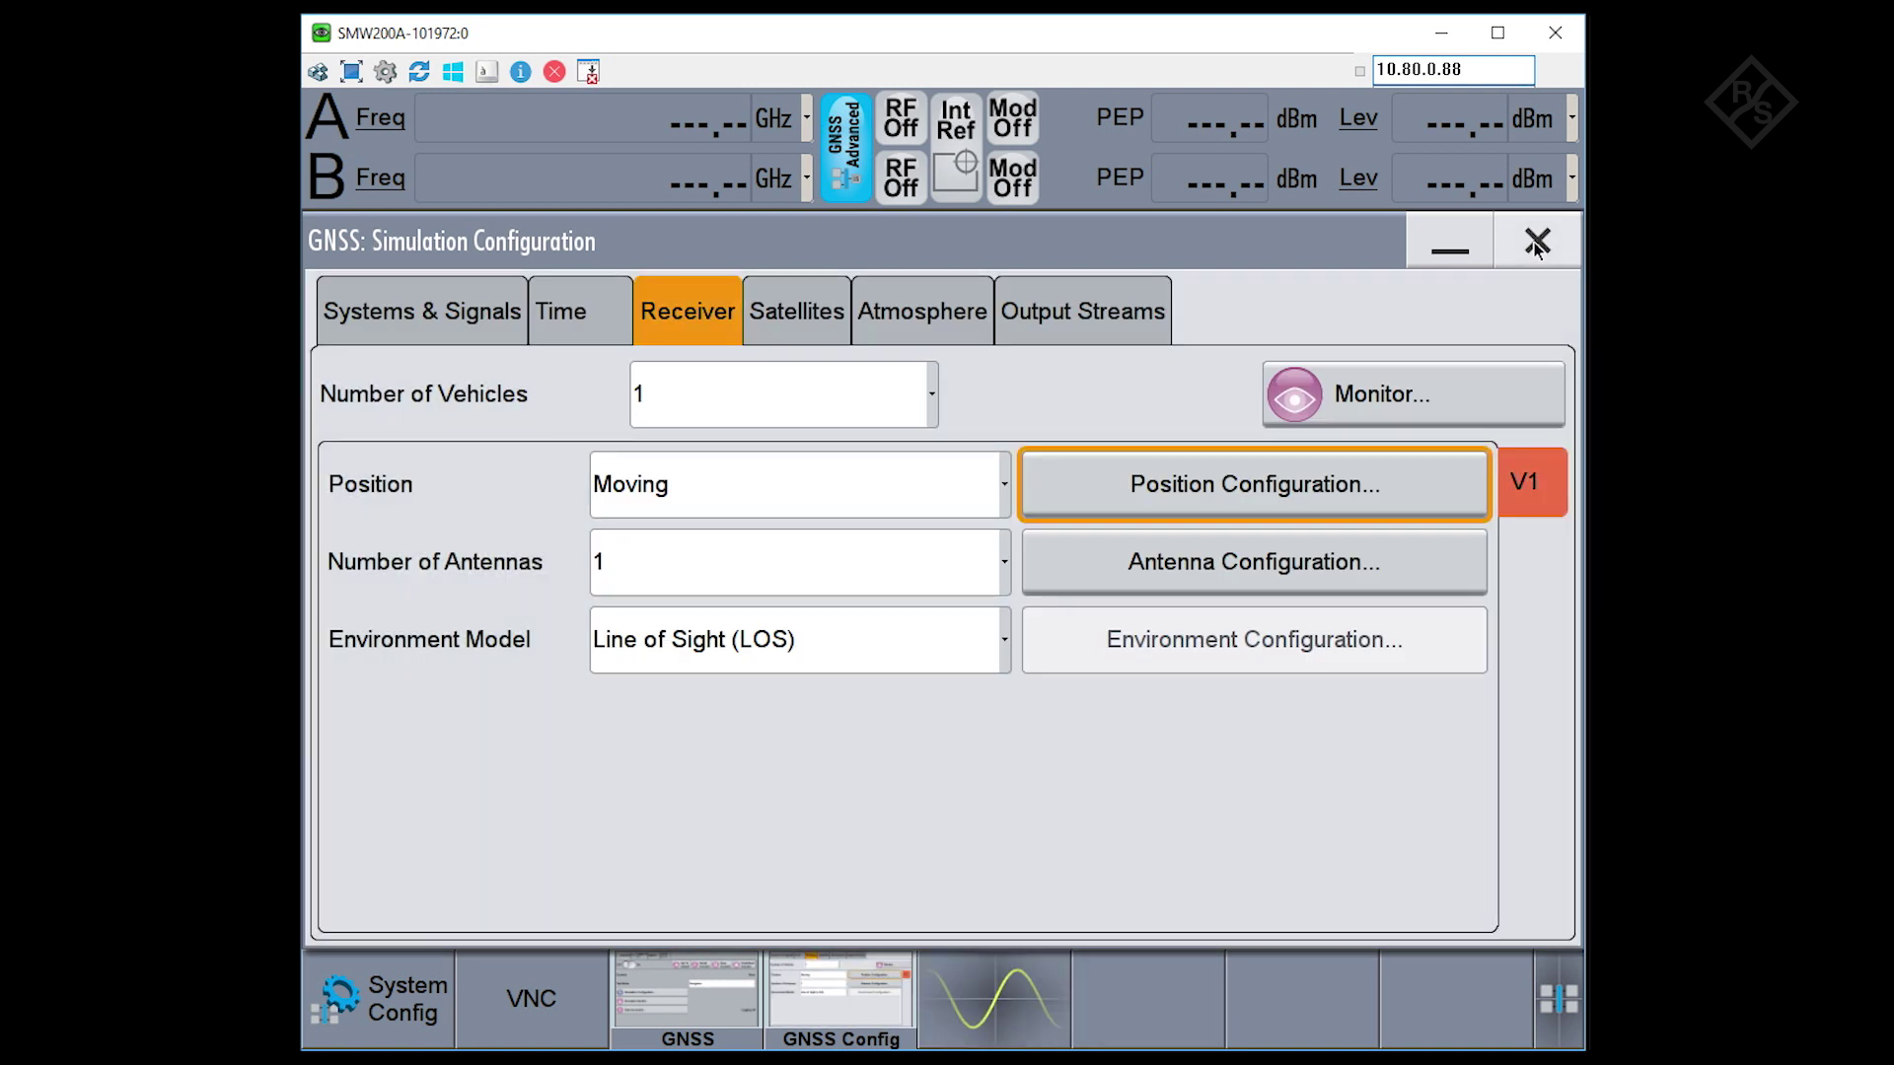
click(706, 992)
click(417, 394)
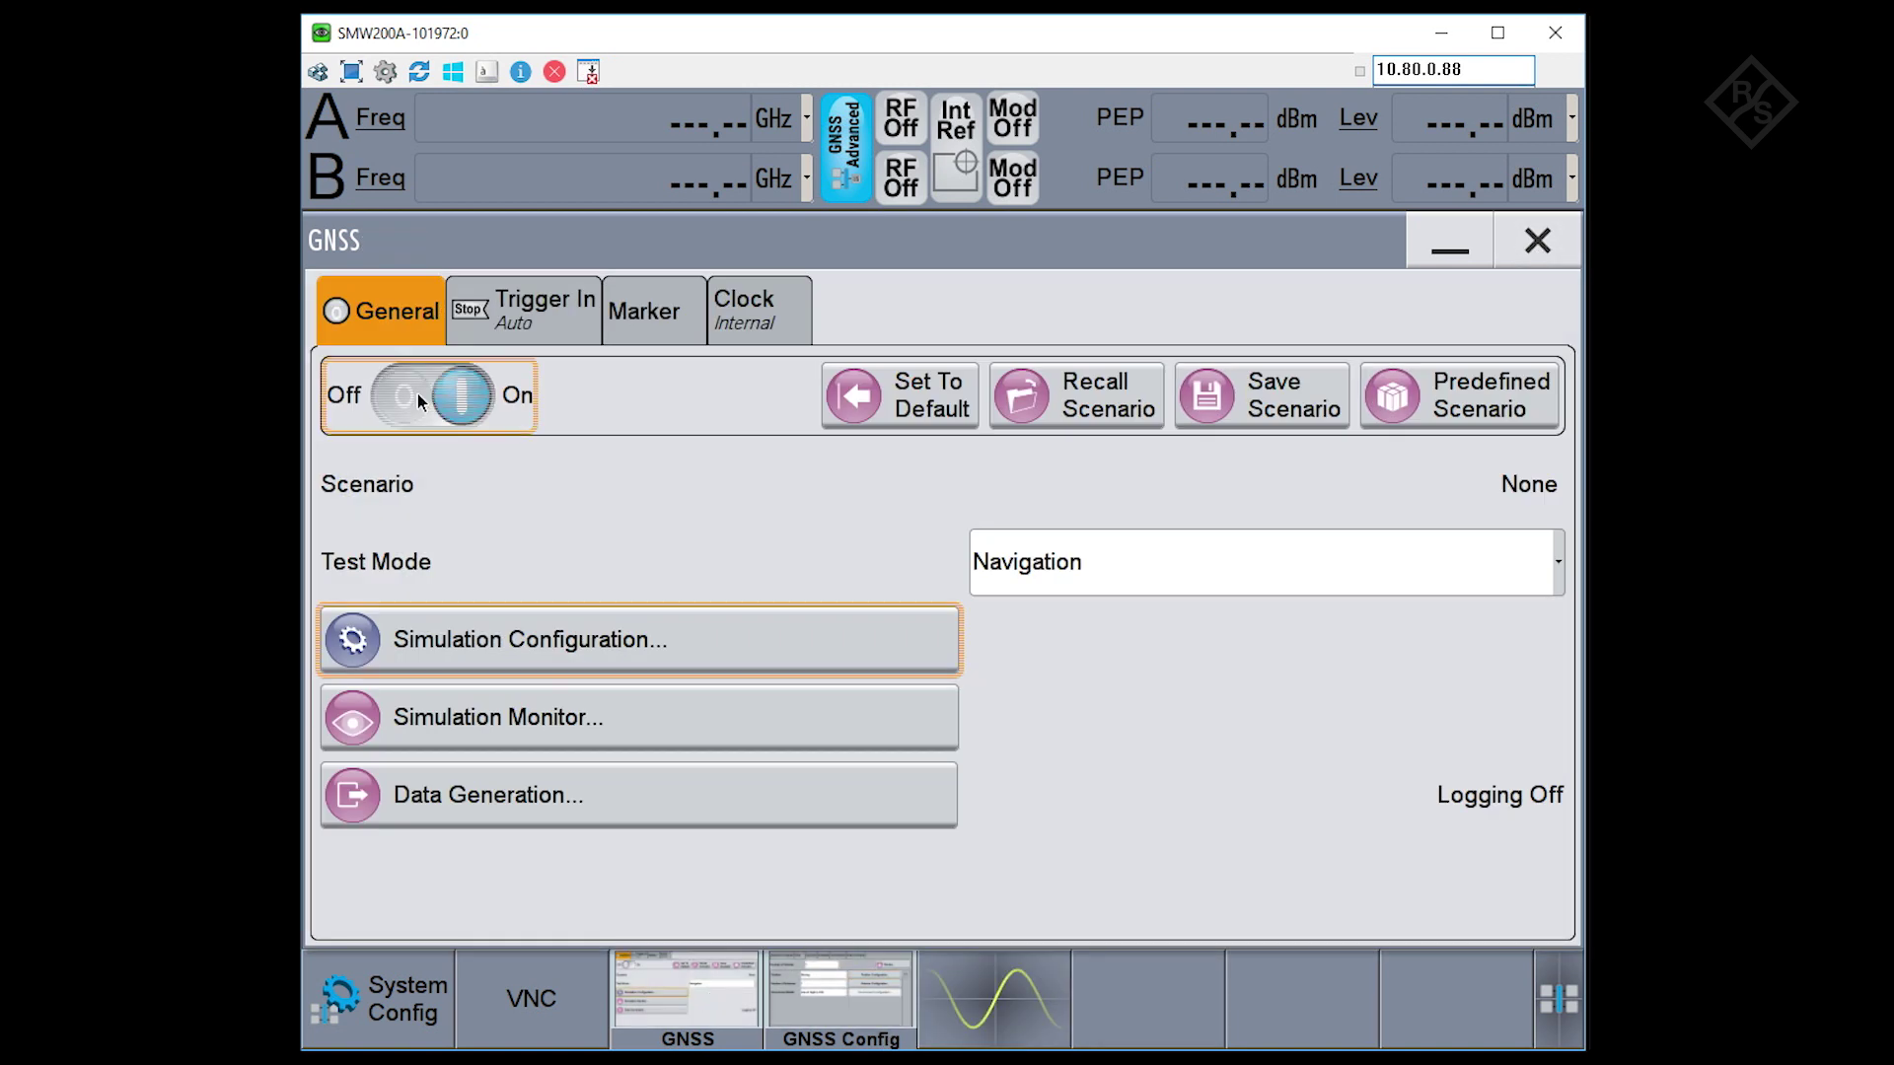
click(1450, 247)
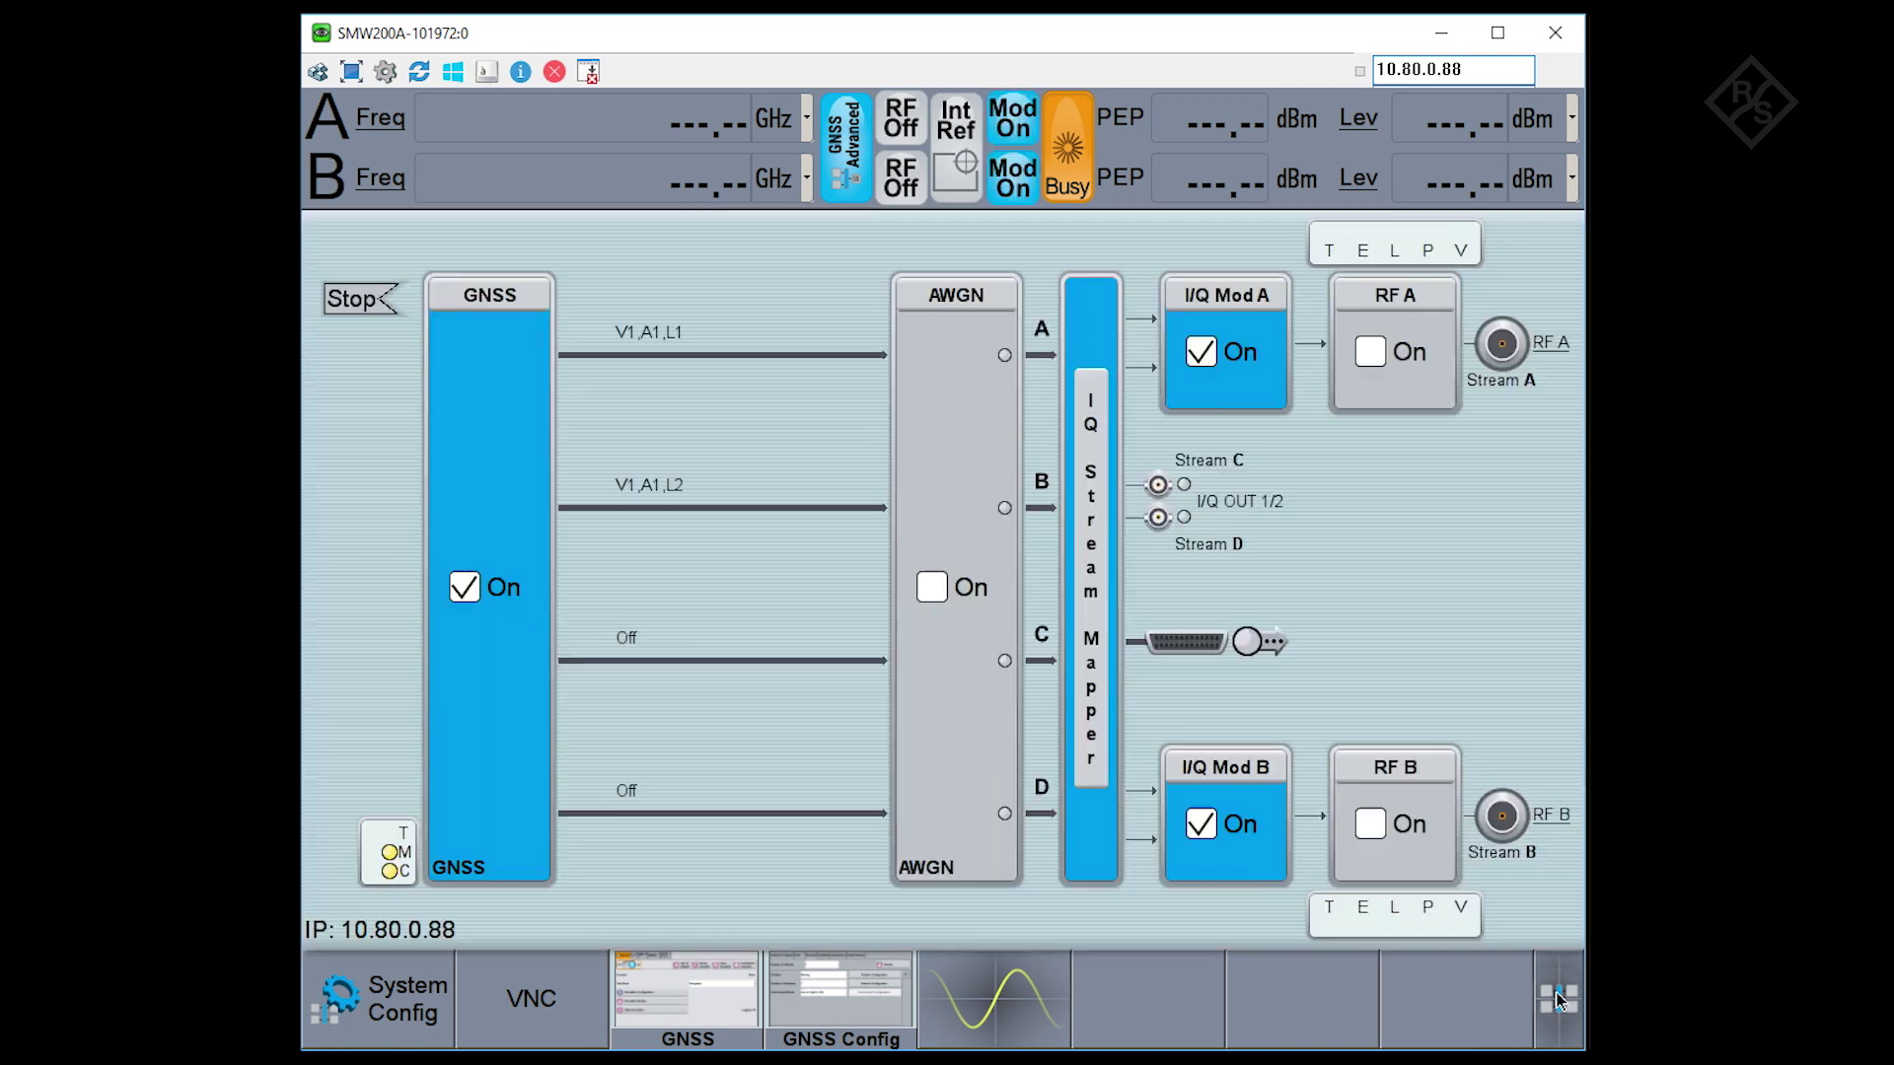
click(1366, 355)
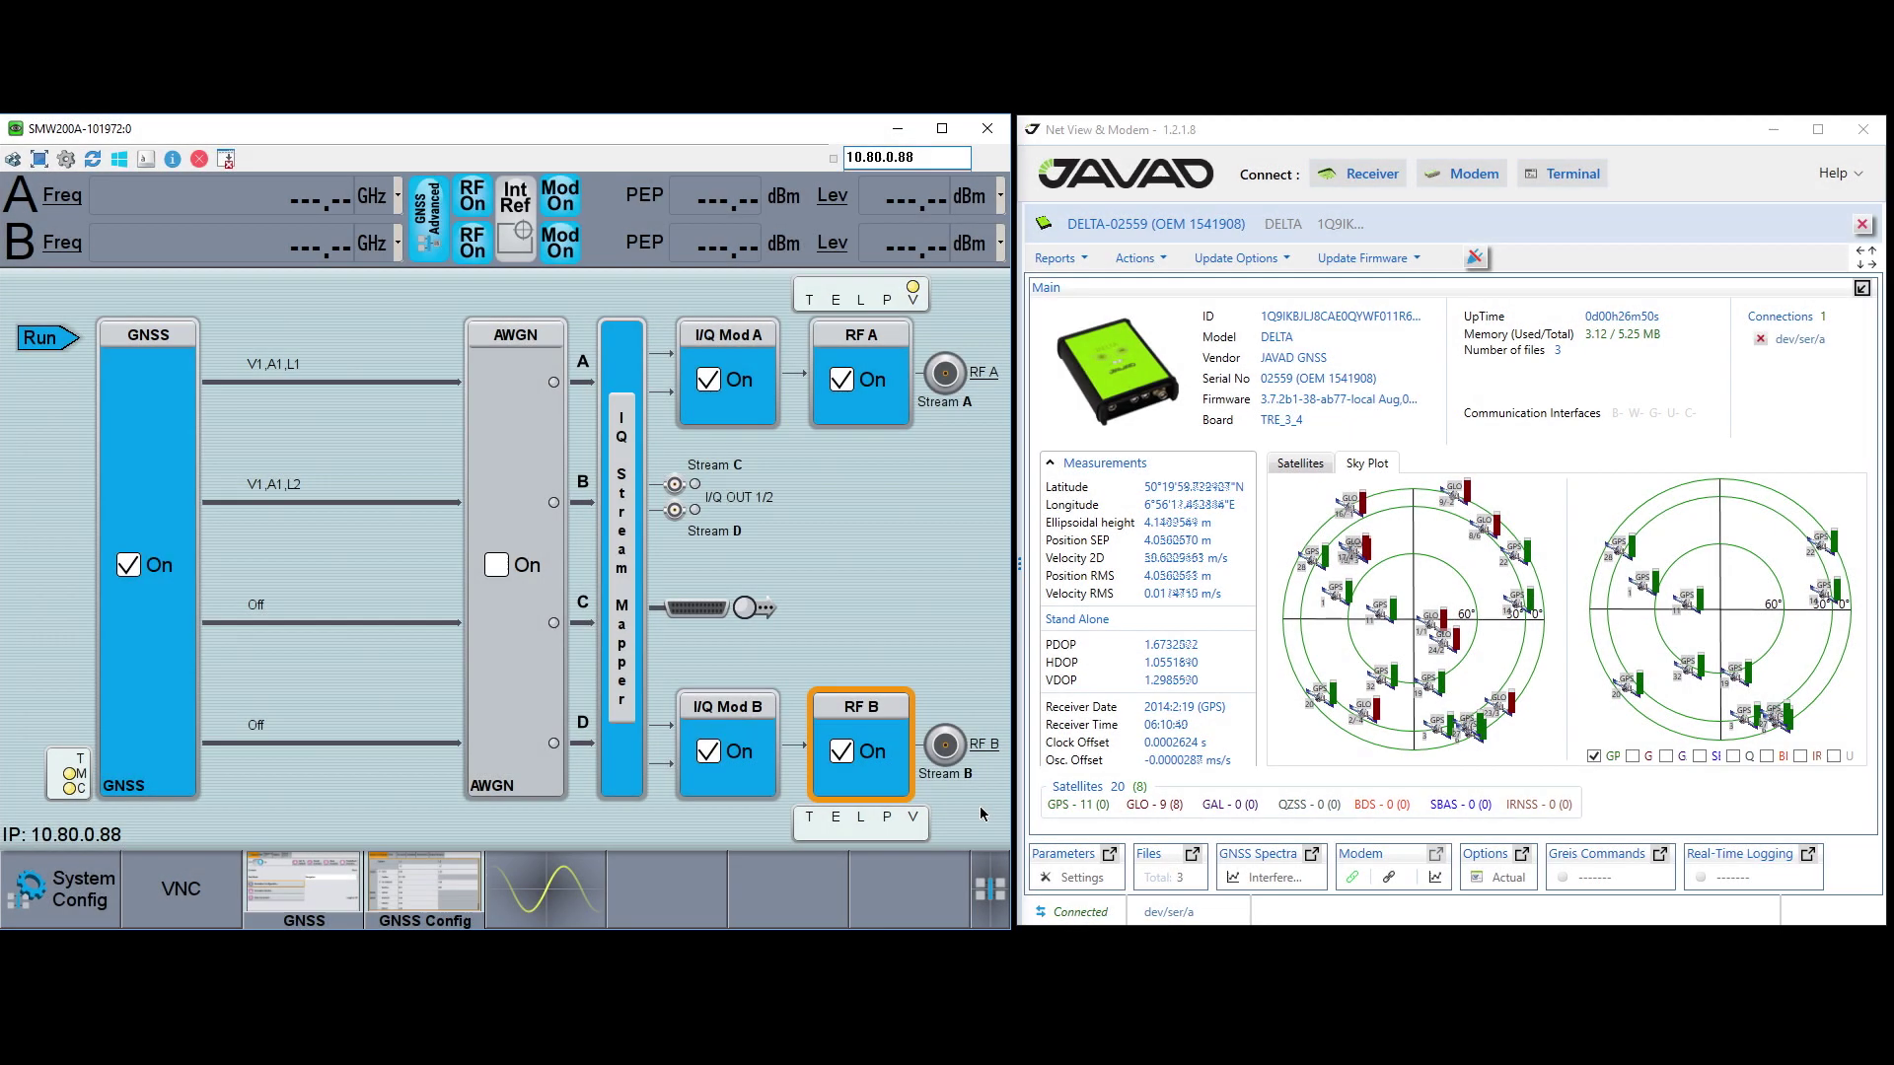
click(431, 893)
- Set the satellites' reference power to -123 dBm
click(391, 350)
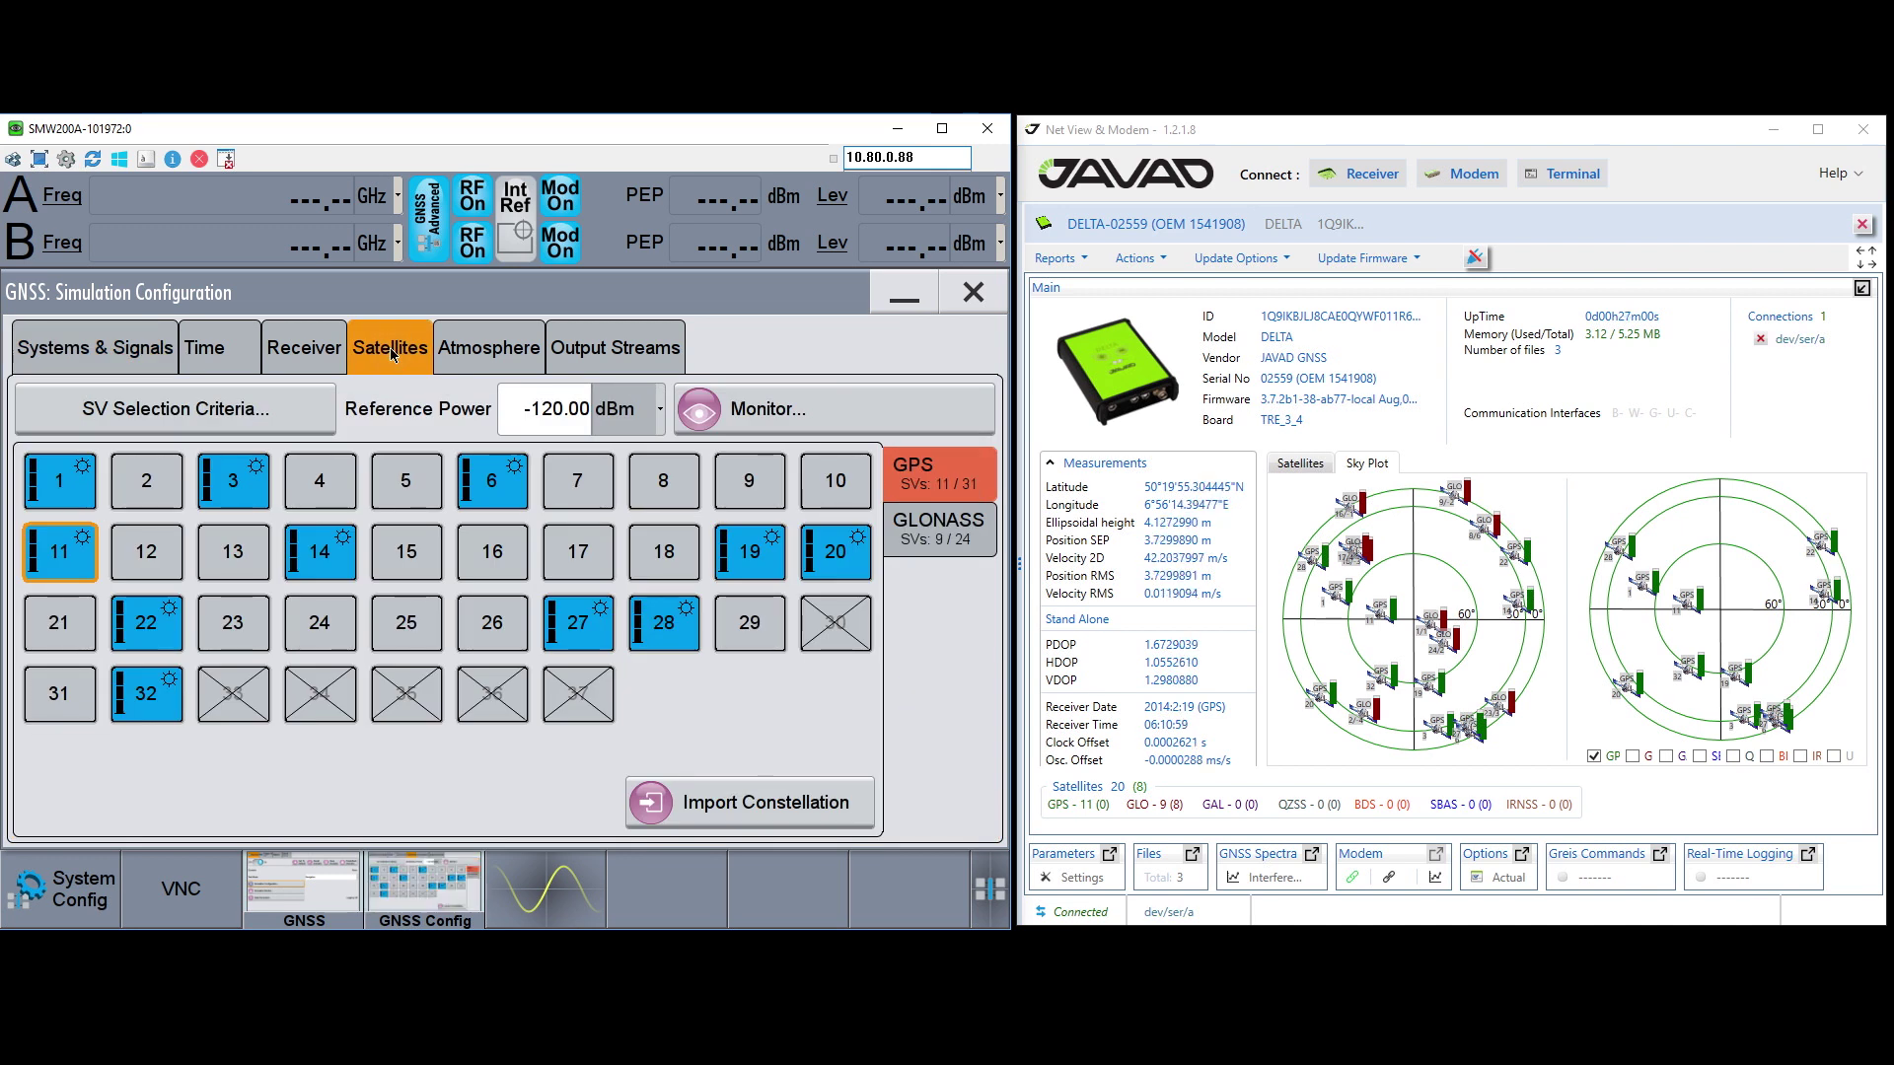
click(555, 408)
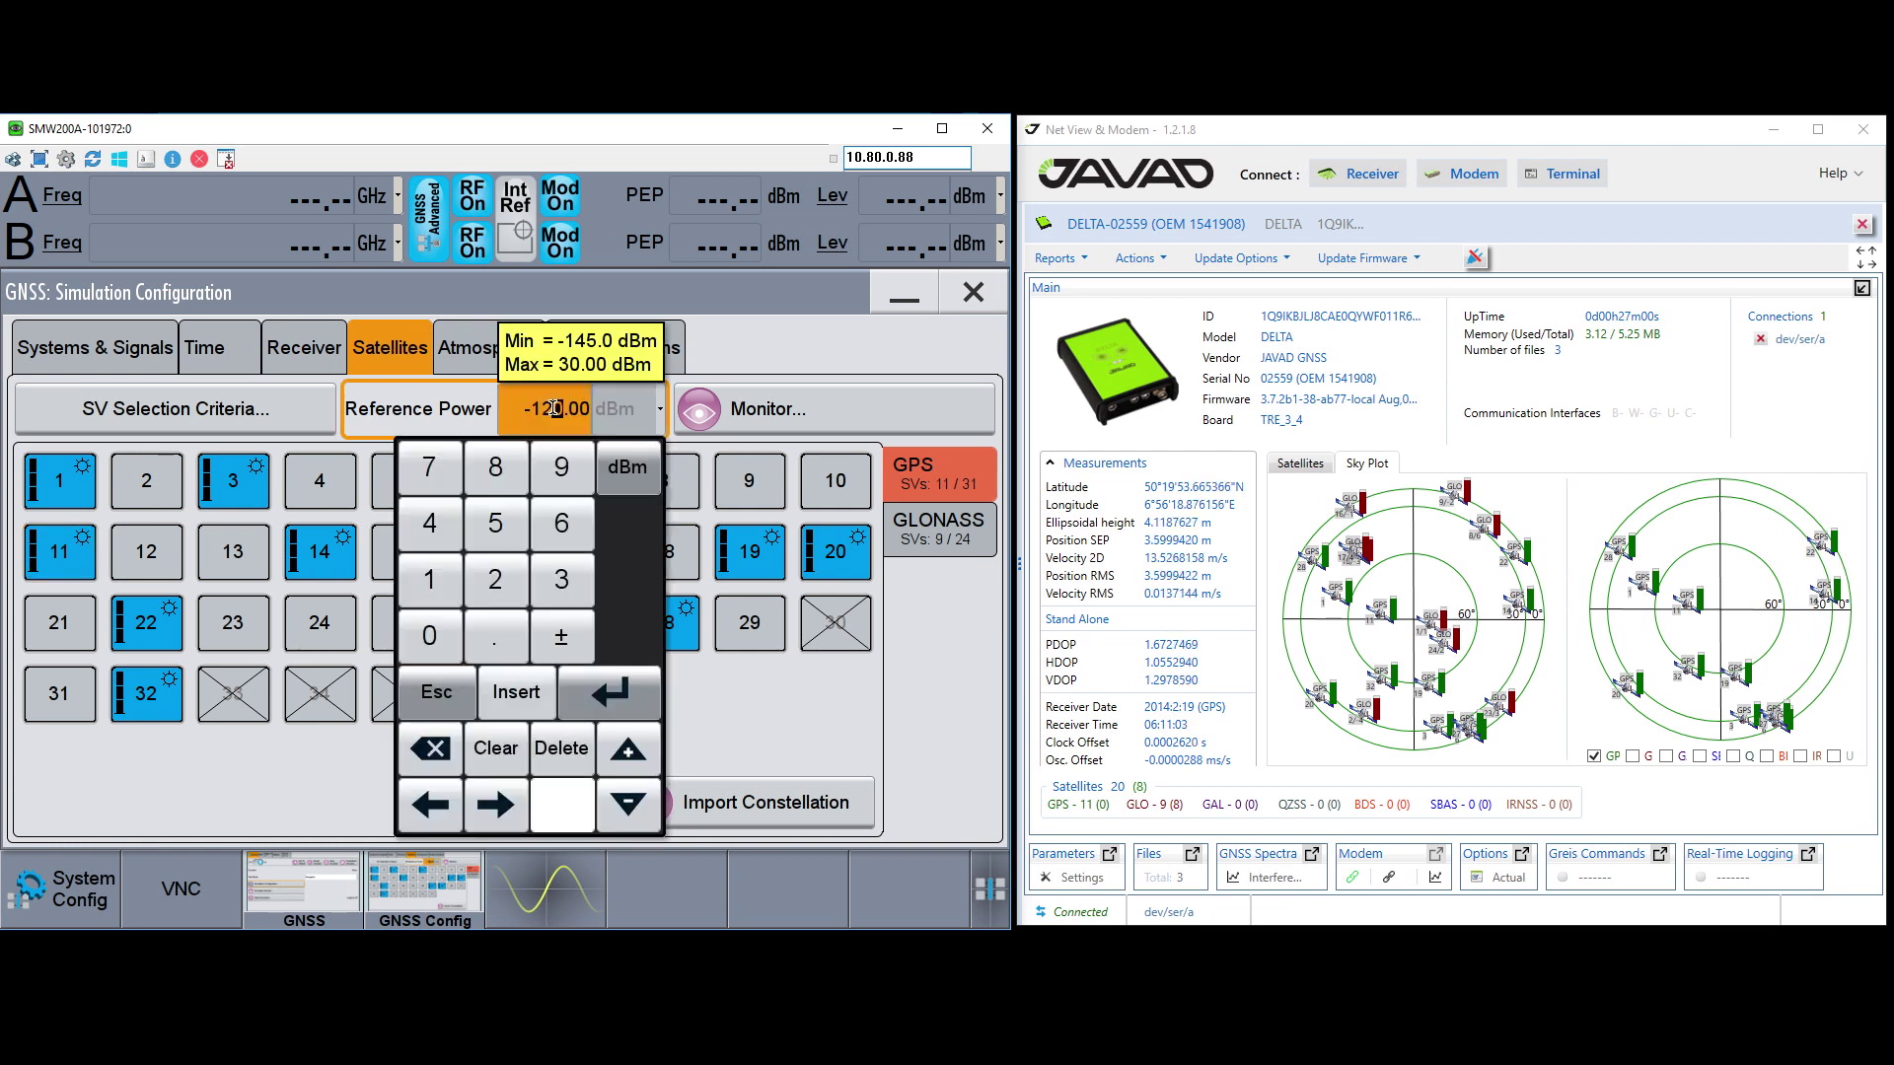
key(Escape)
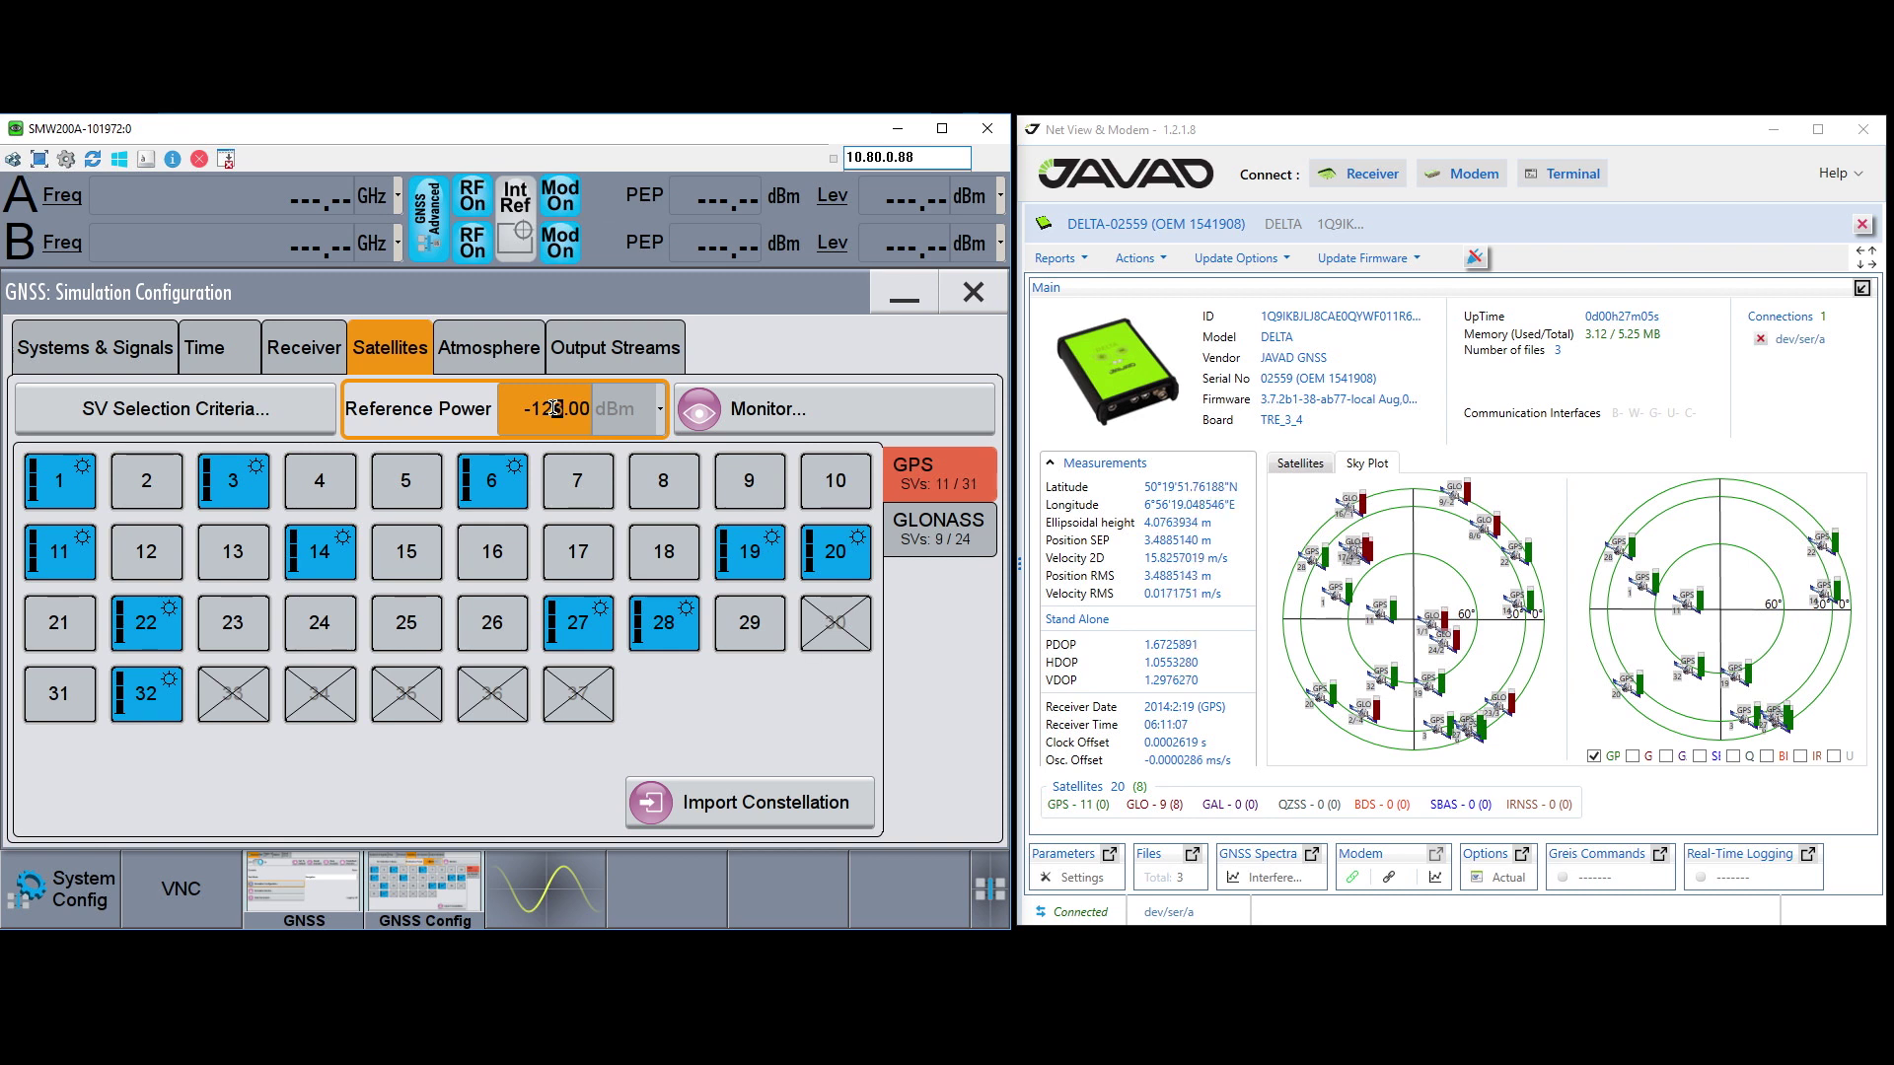
- Give GPS satellite 11 a -4 dB power offset, then switch it off
click(35, 557)
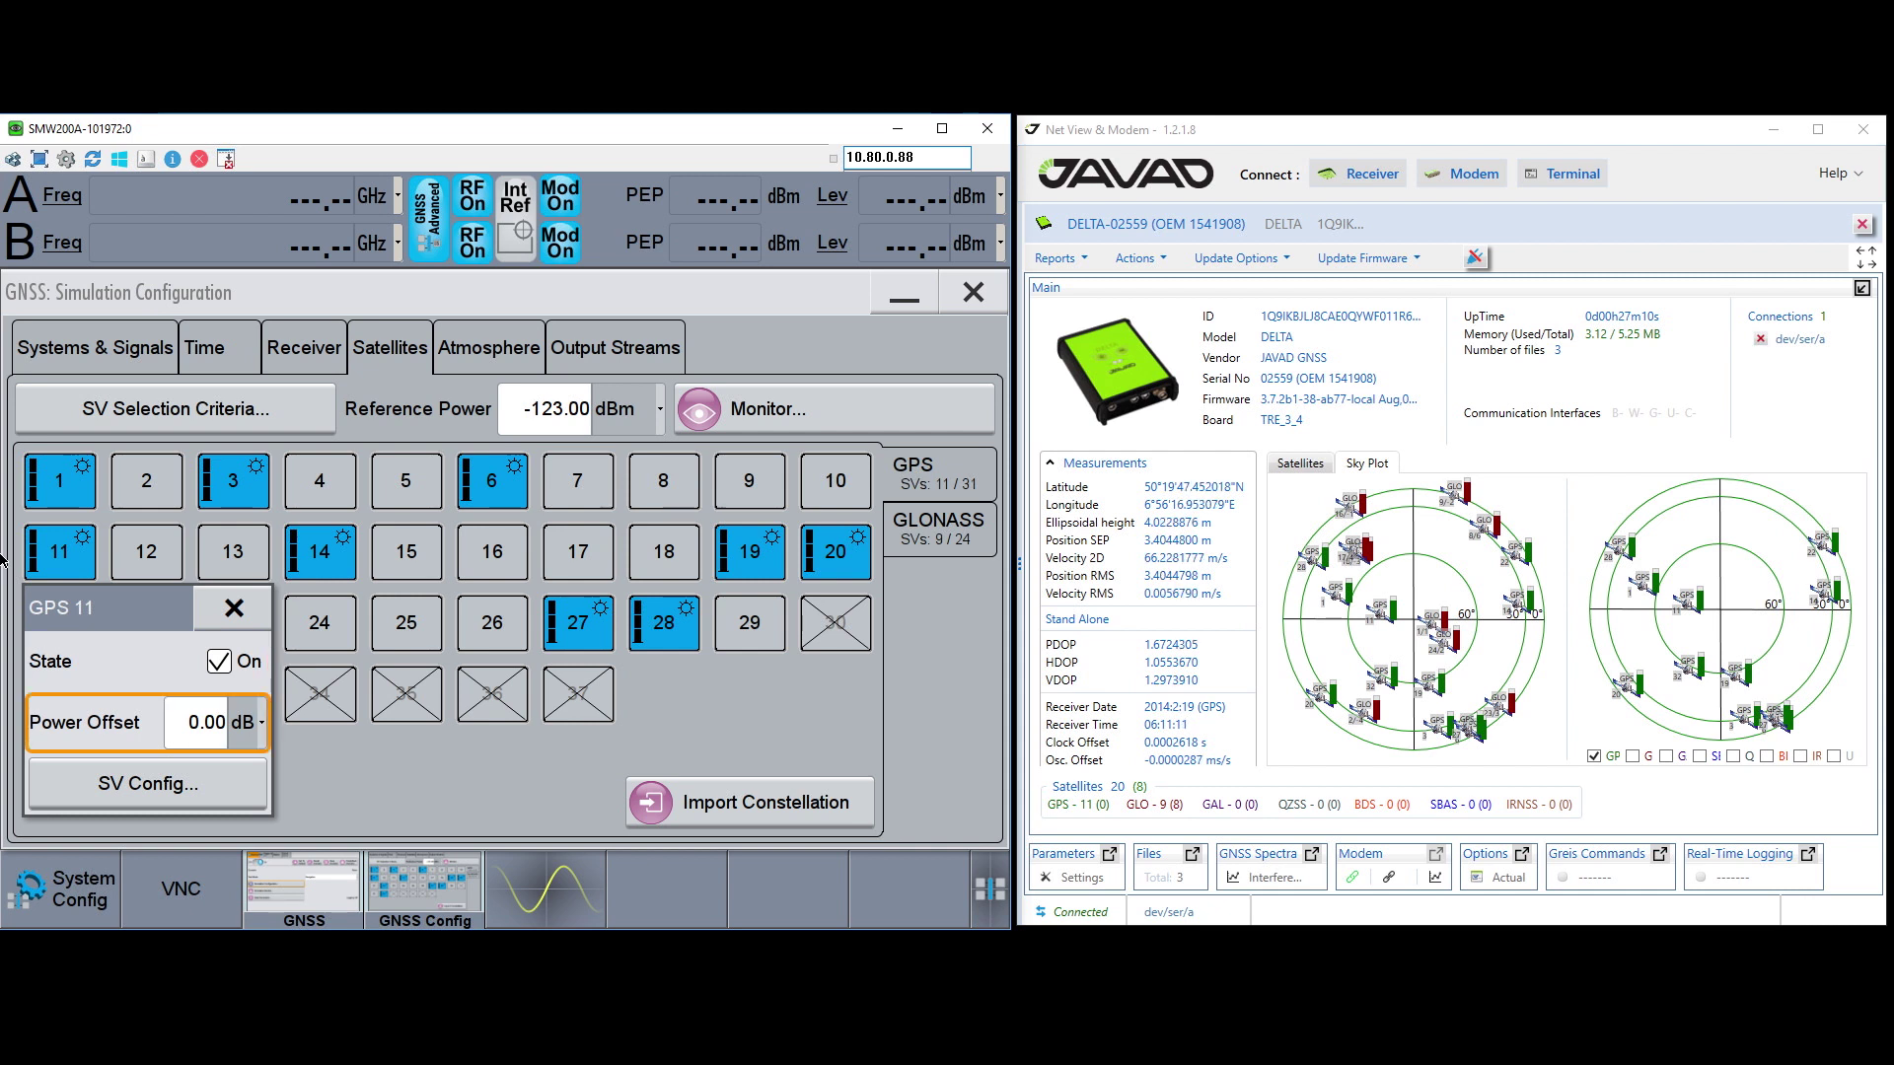
key(Return)
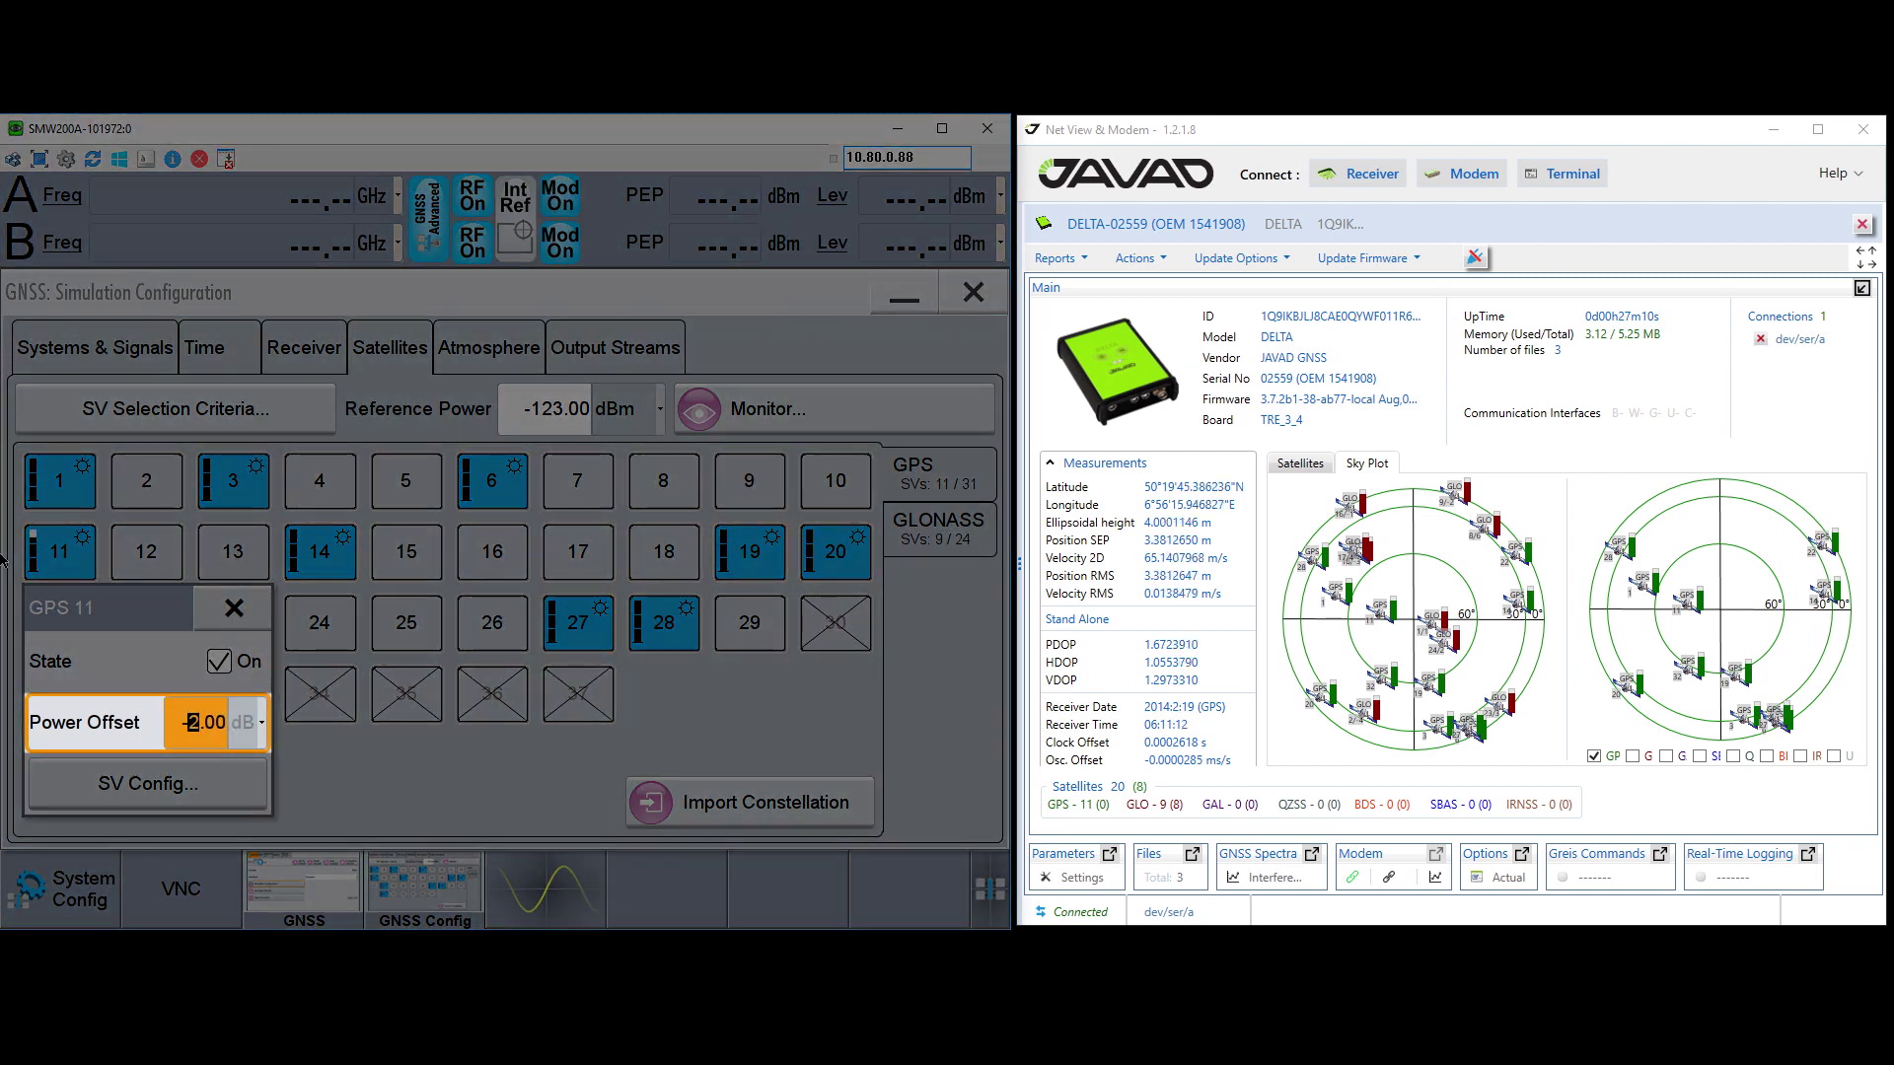
key(Down)
key(Down)
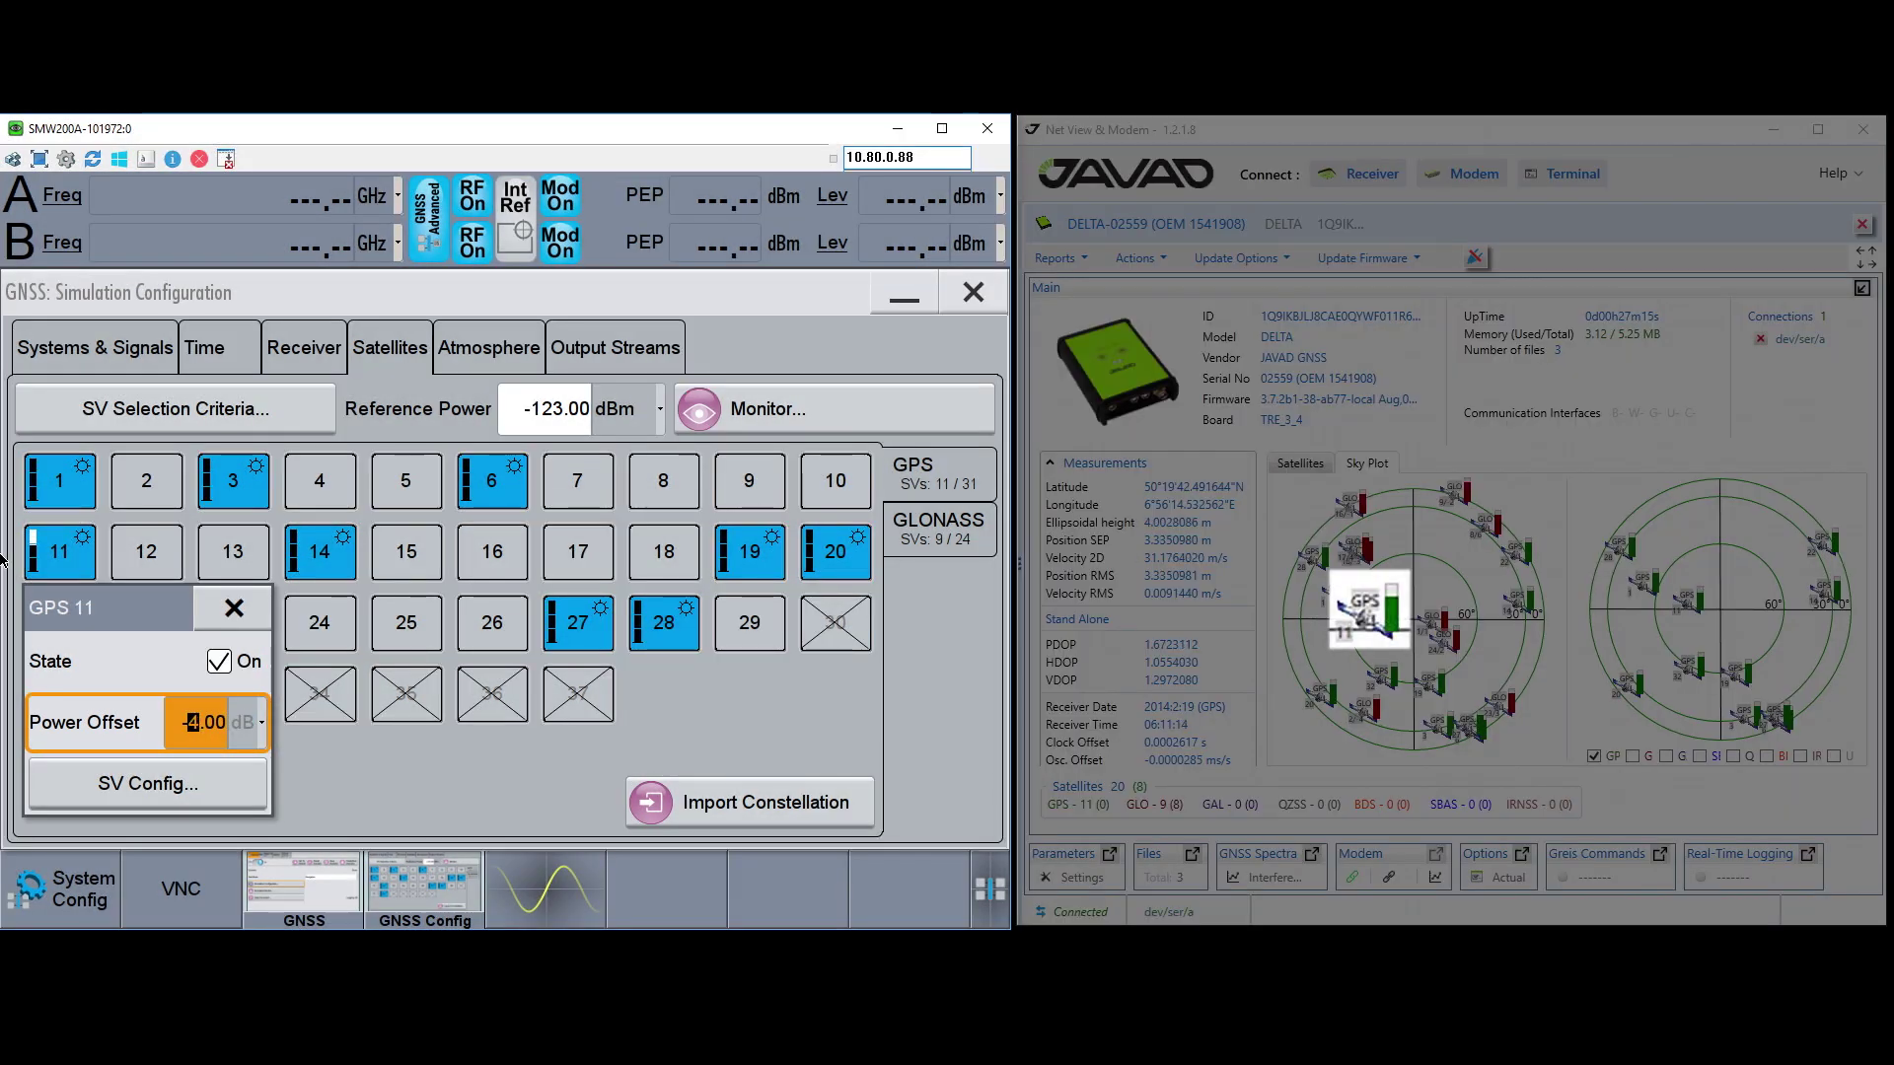
click(218, 662)
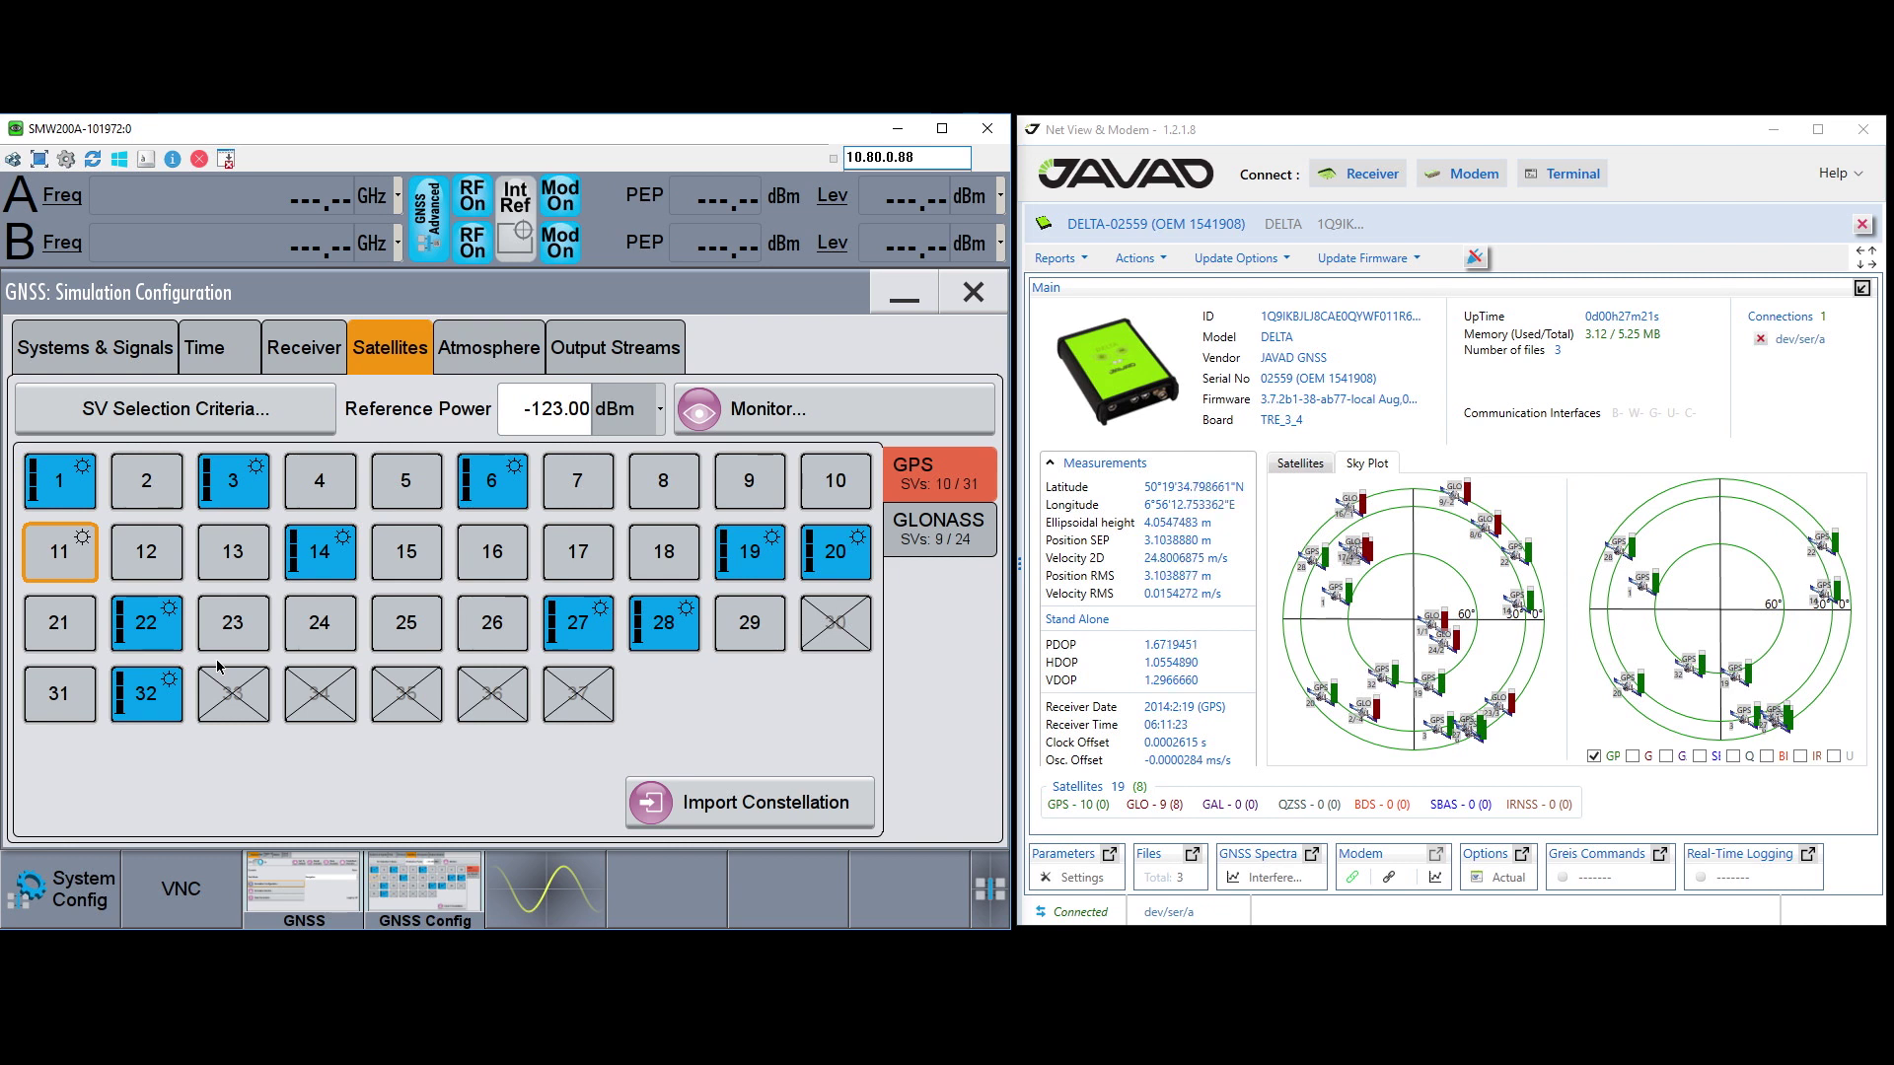
- Open the Simulation Monitor with Map View on the right and Attitude View on the left
click(801, 409)
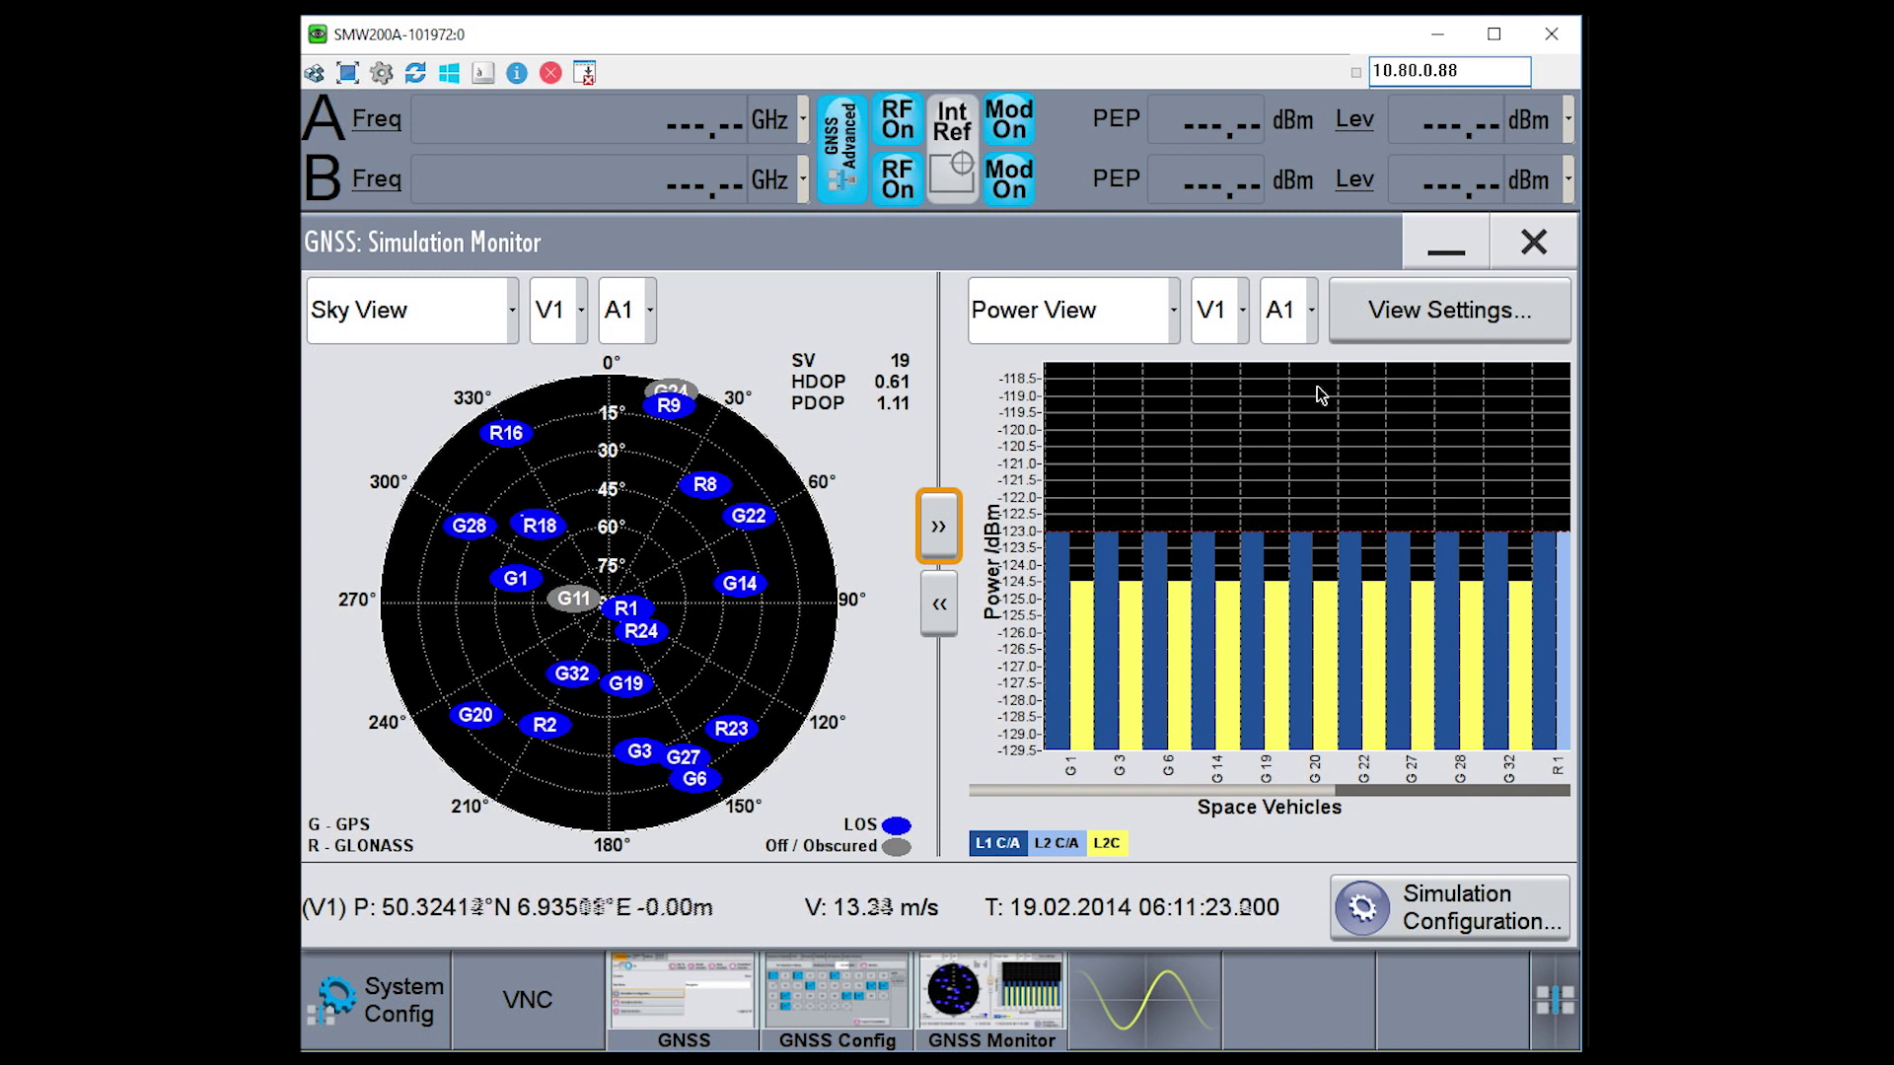
click(1127, 321)
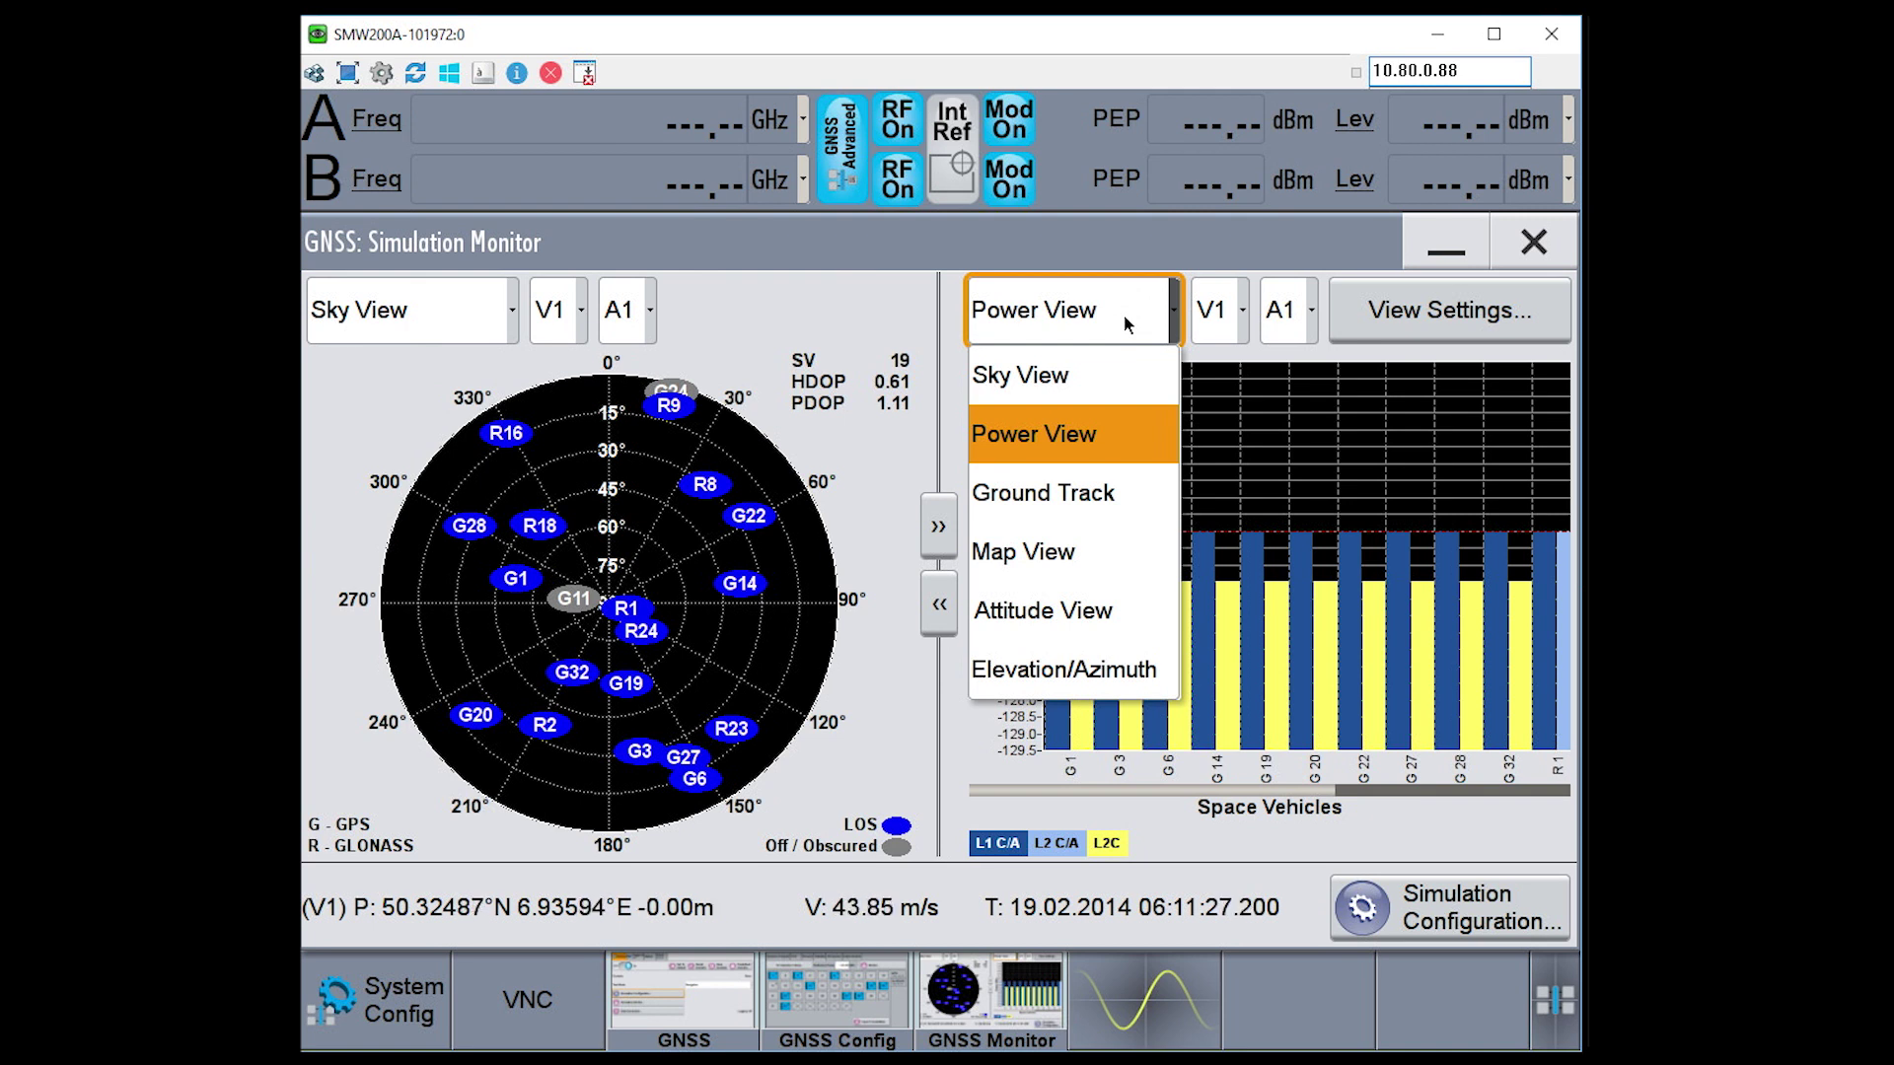
click(1085, 558)
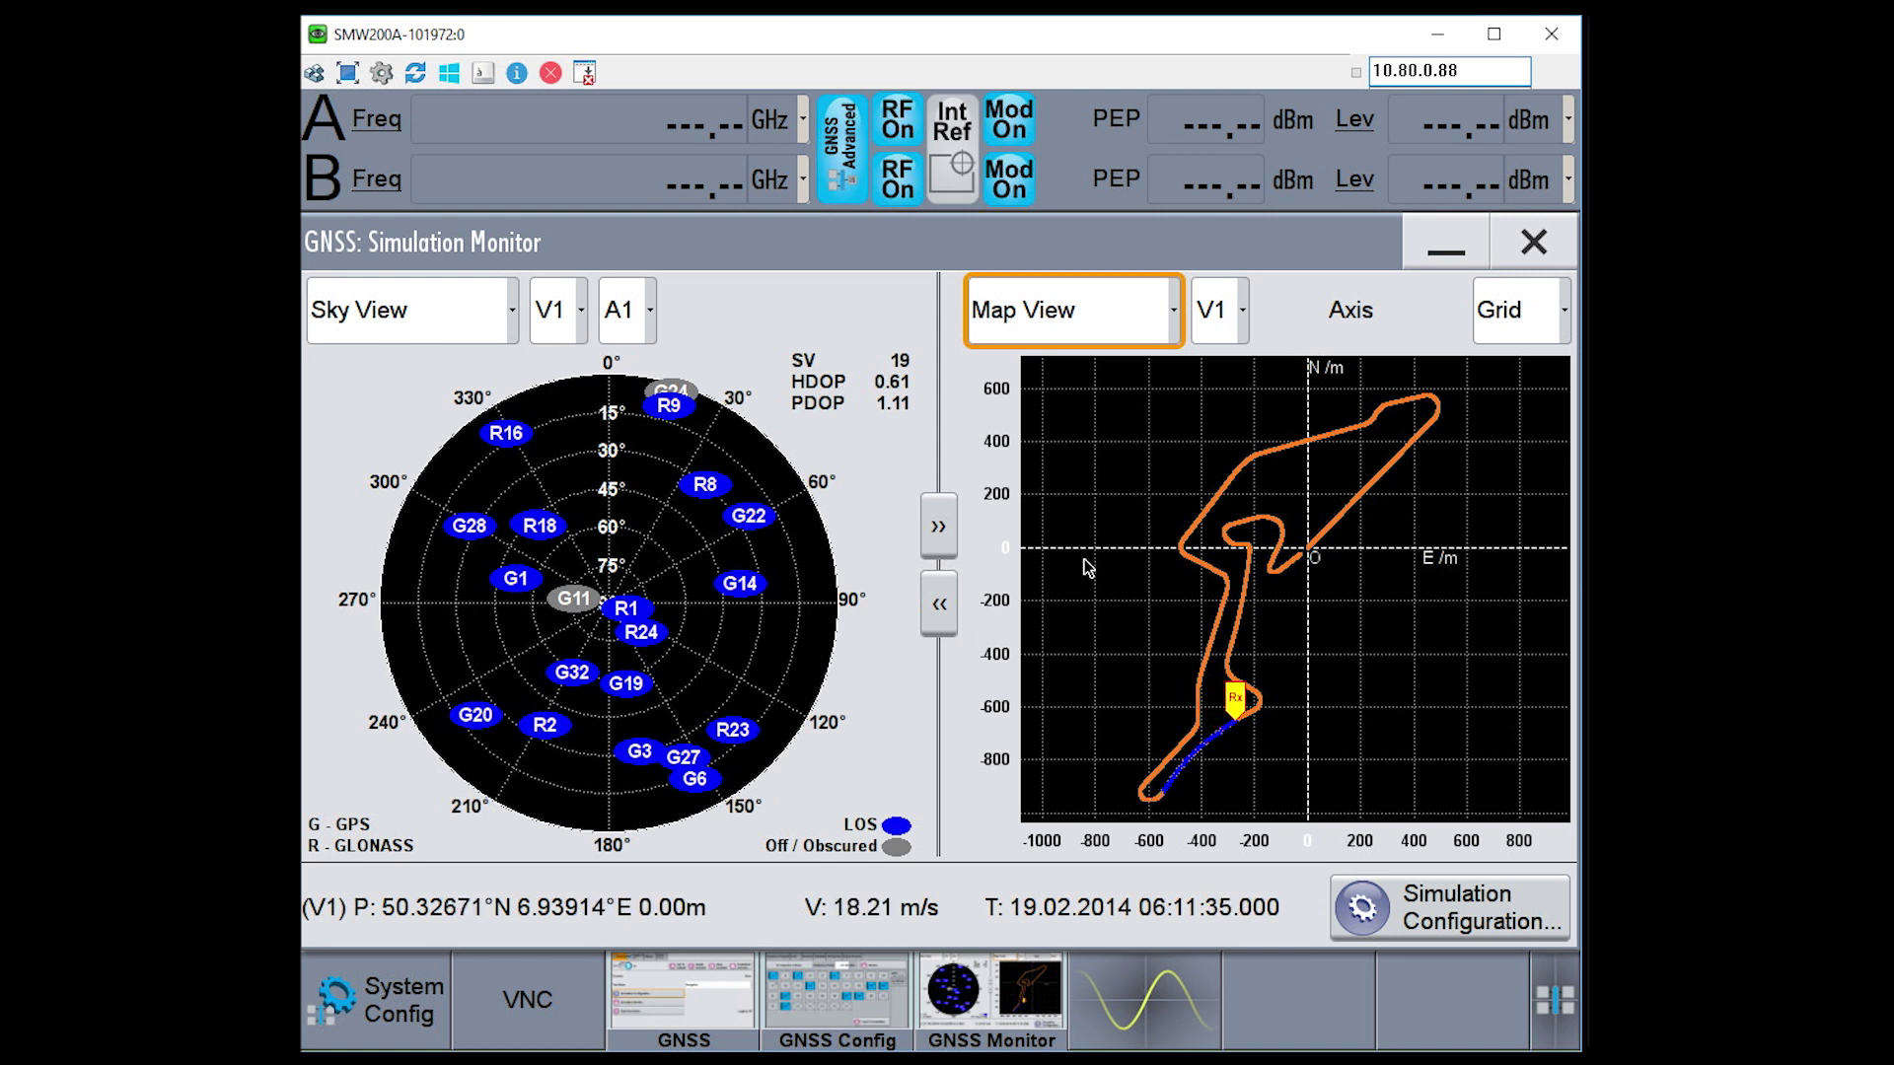
click(447, 311)
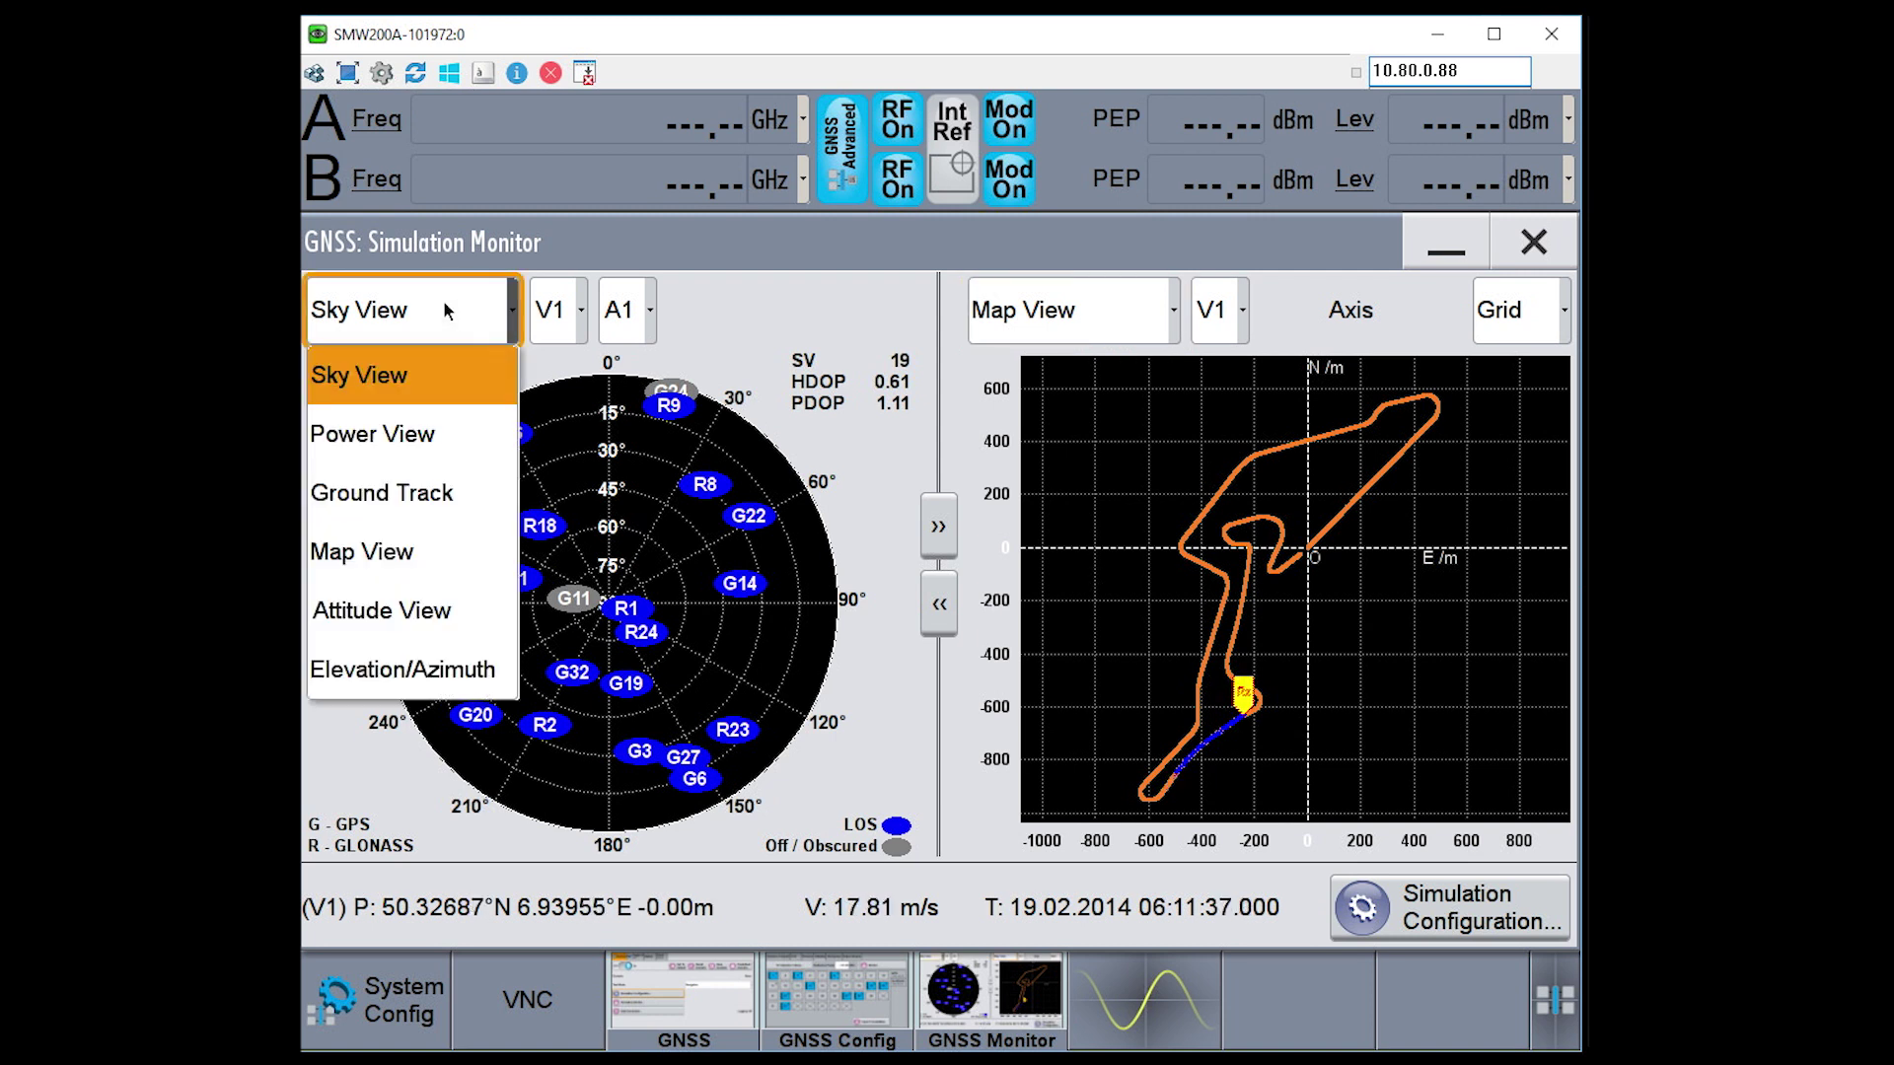
click(380, 608)
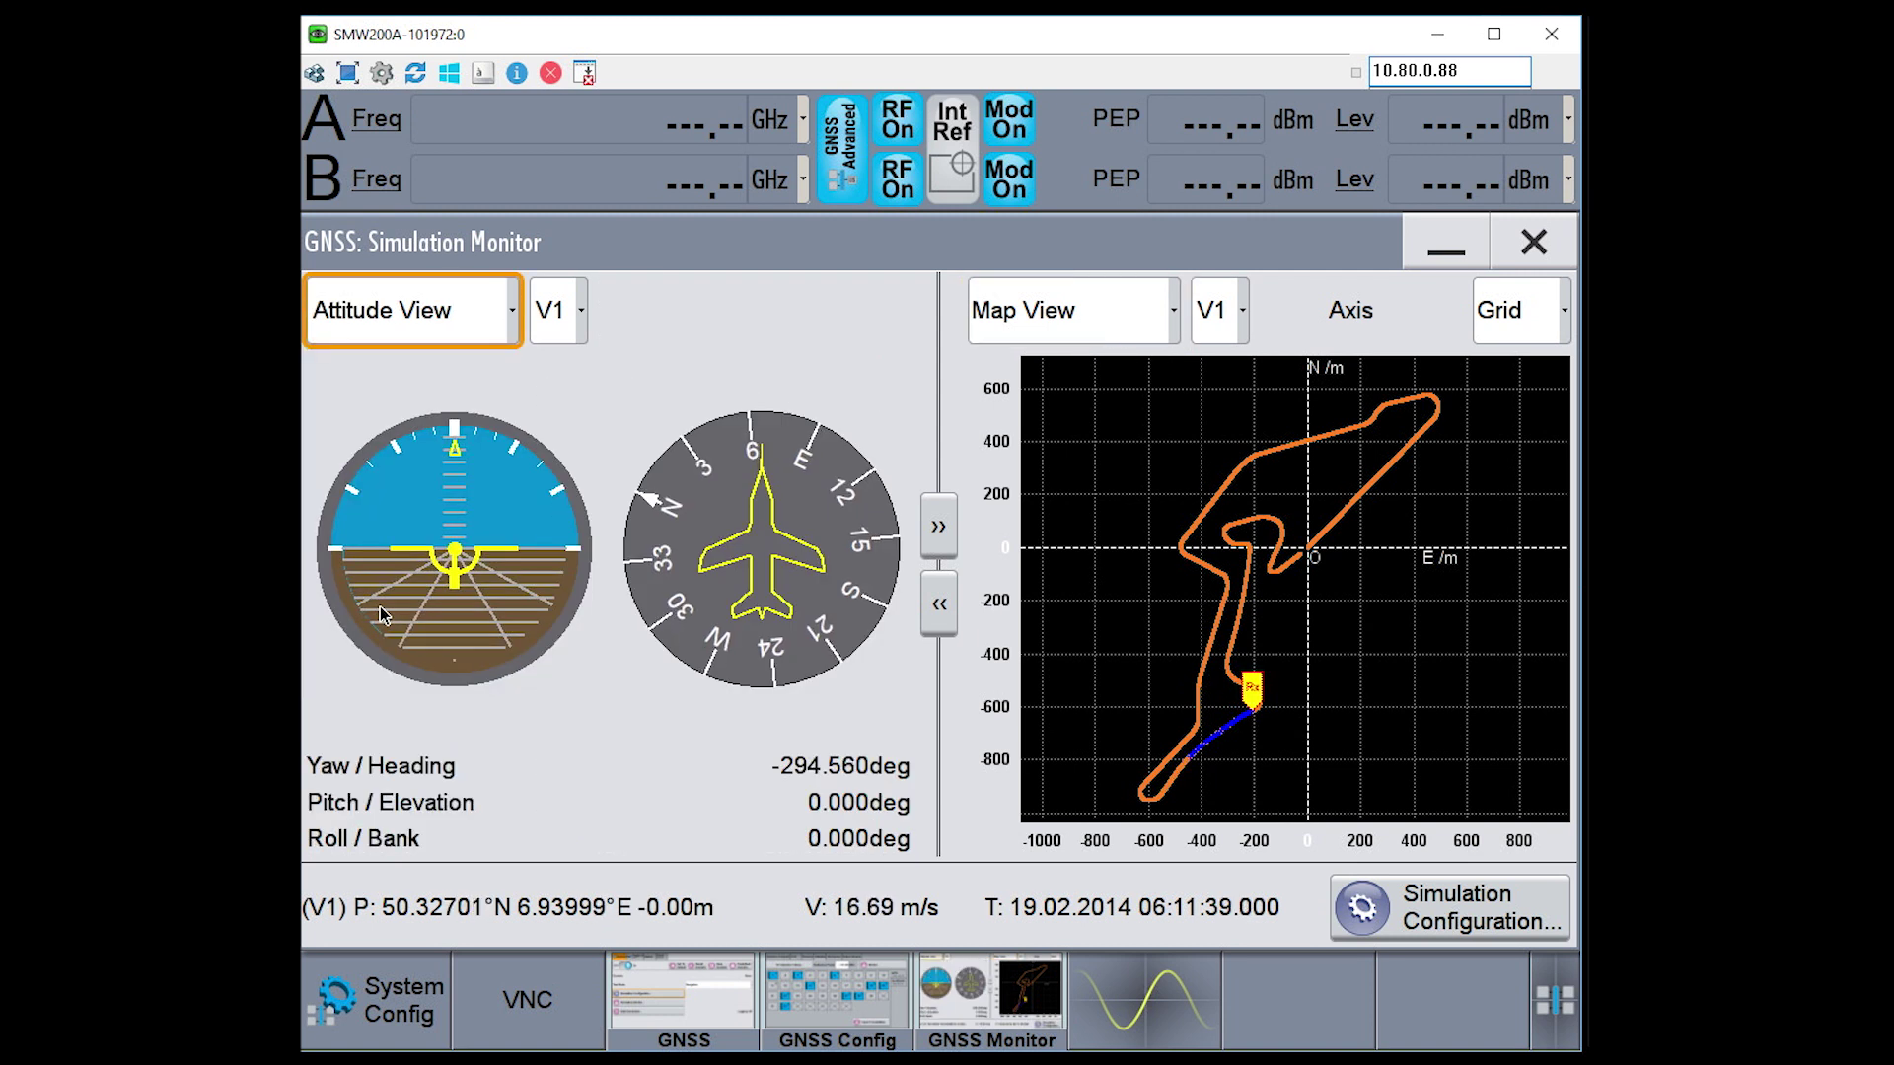